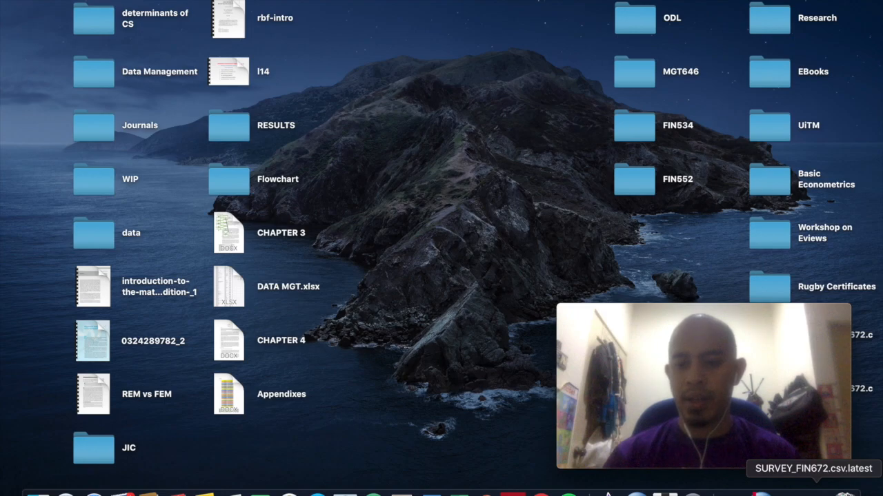
Examine the raw responses in SURVEY_FIN672.csv.latest and the coded columns from Gender to F4 in SURVEY_FIN672.csv.new
{"action": "left_click", "coordinate": [816, 494]}
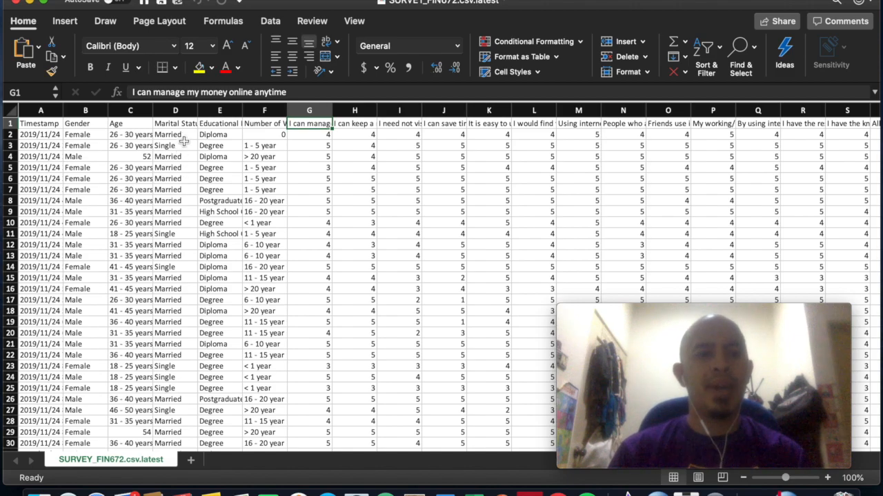
{"action": "left_click", "coordinate": [273, 125]}
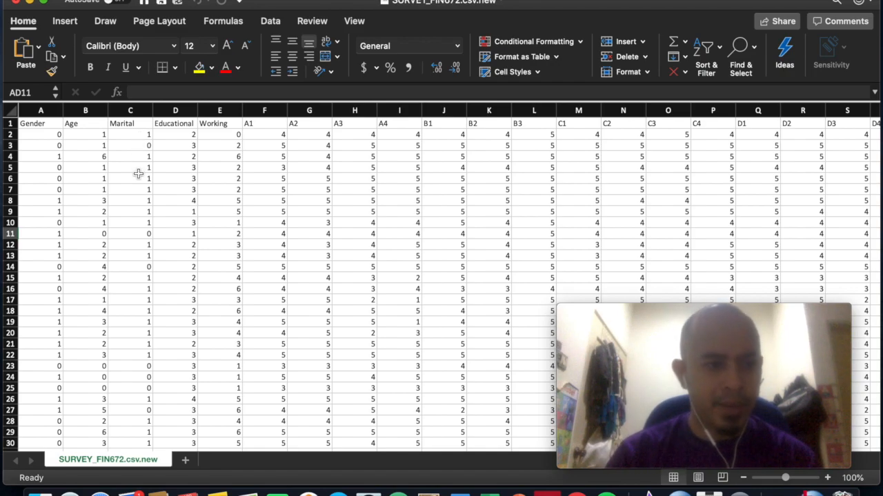
{"action": "scroll", "coordinate": [131, 277], "scroll_direction": "down", "scroll_amount": 5}
{"action": "scroll", "coordinate": [132, 278], "scroll_direction": "up", "scroll_amount": 5}
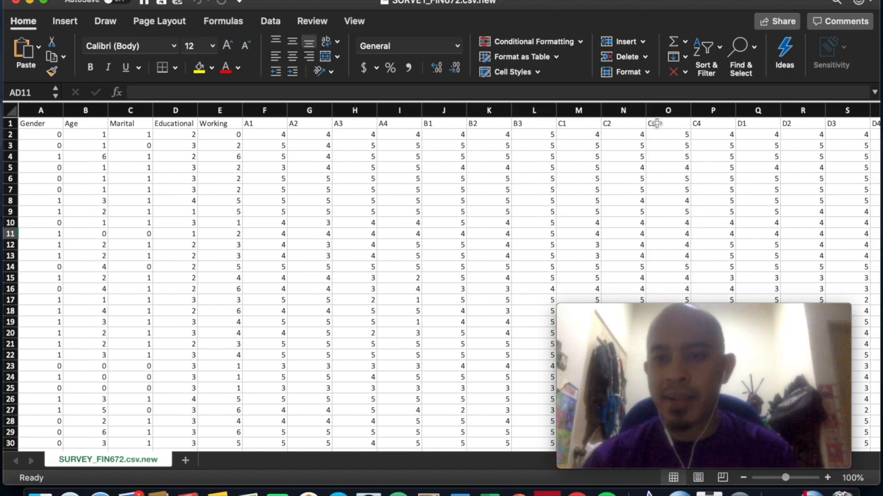
{"action": "scroll", "coordinate": [703, 125], "scroll_direction": "right", "scroll_amount": 3}
{"action": "scroll", "coordinate": [703, 126], "scroll_direction": "right", "scroll_amount": 8}
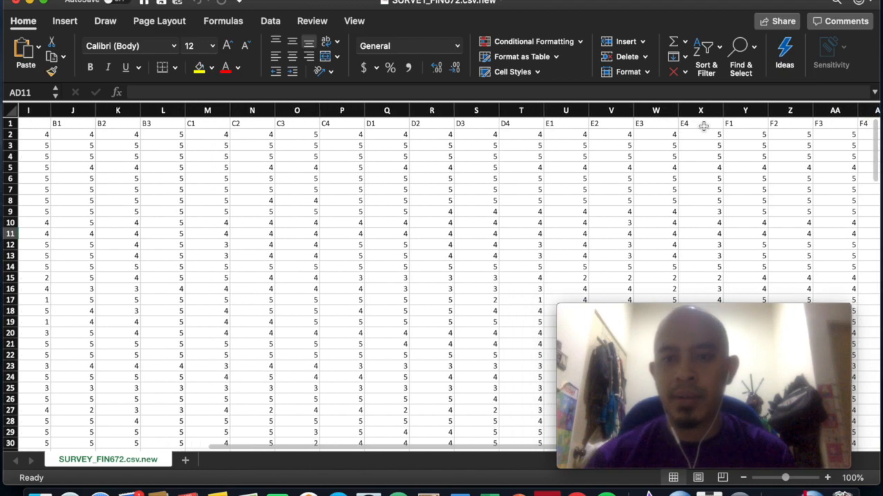
{"action": "scroll", "coordinate": [704, 126], "scroll_direction": "right", "scroll_amount": 6}
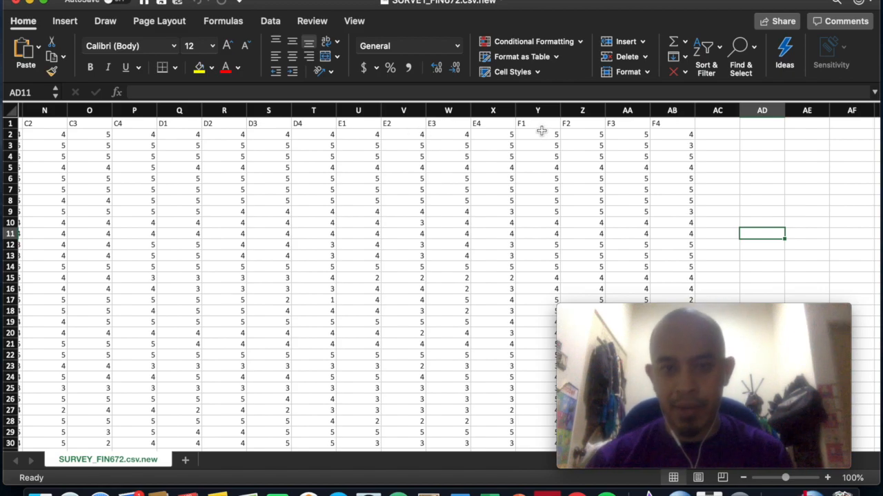
{"action": "scroll", "coordinate": [540, 128], "scroll_direction": "left", "scroll_amount": 10}
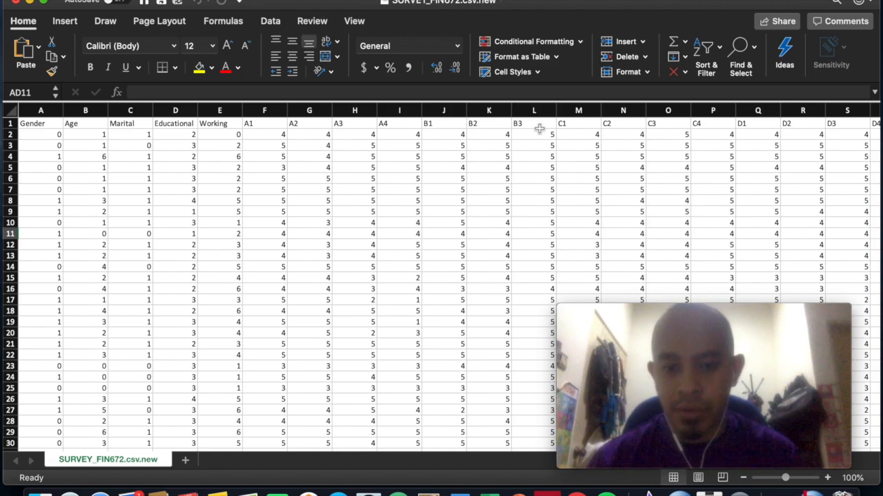
Copy the entire coded survey sheet, including its header row, from SURVEY_FIN672.csv.new
{"action": "mouse_move", "coordinate": [669, 380]}
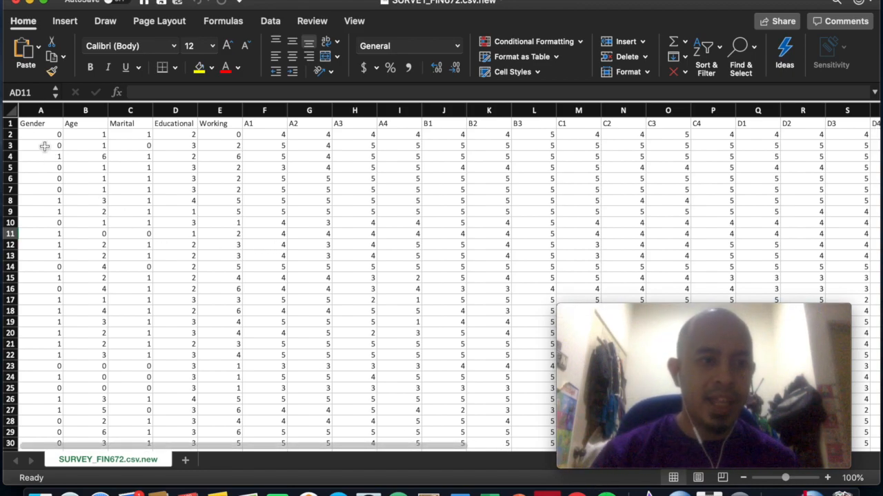
{"action": "left_click", "coordinate": [10, 111]}
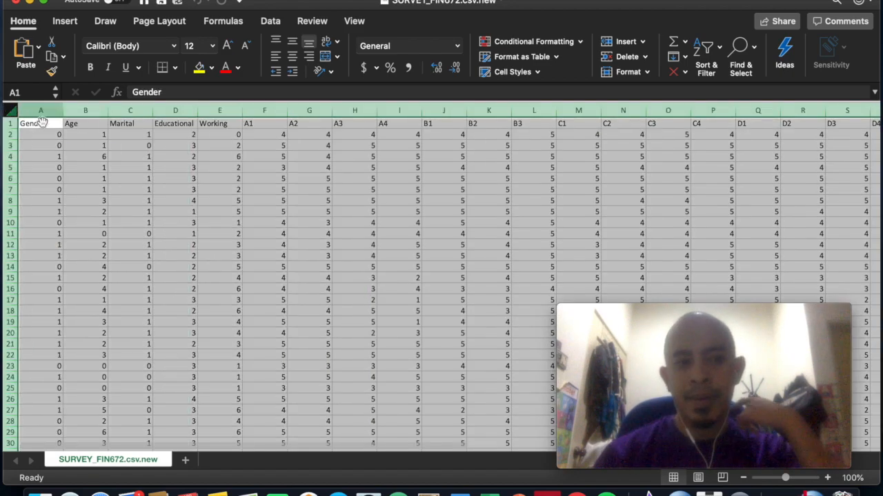
{"action": "right_click", "coordinate": [50, 122]}
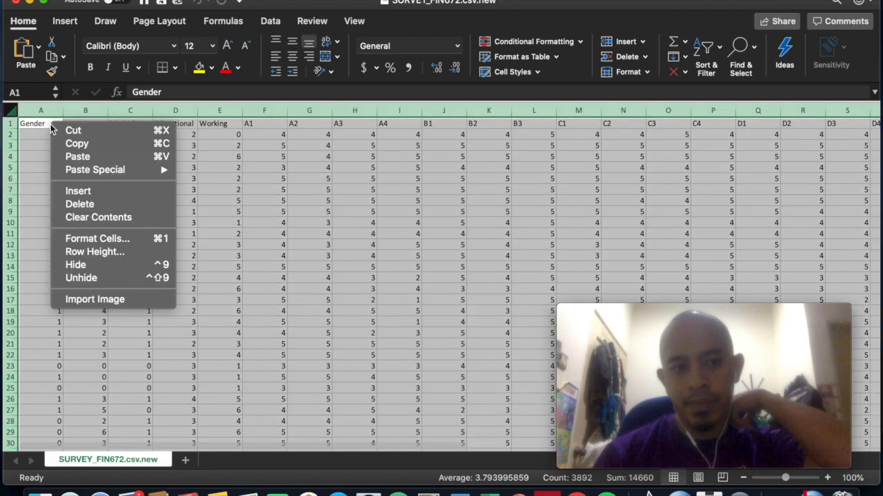
{"action": "left_click", "coordinate": [80, 144]}
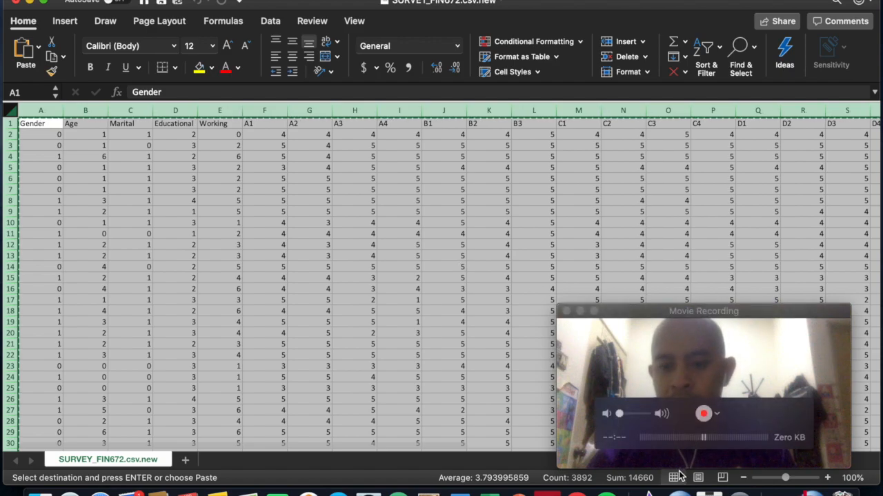
Switch to the SPSS Statistics Data Editor and paste the copied data with variable names, starting at row 4 of the first column
{"action": "left_click", "coordinate": [682, 491]}
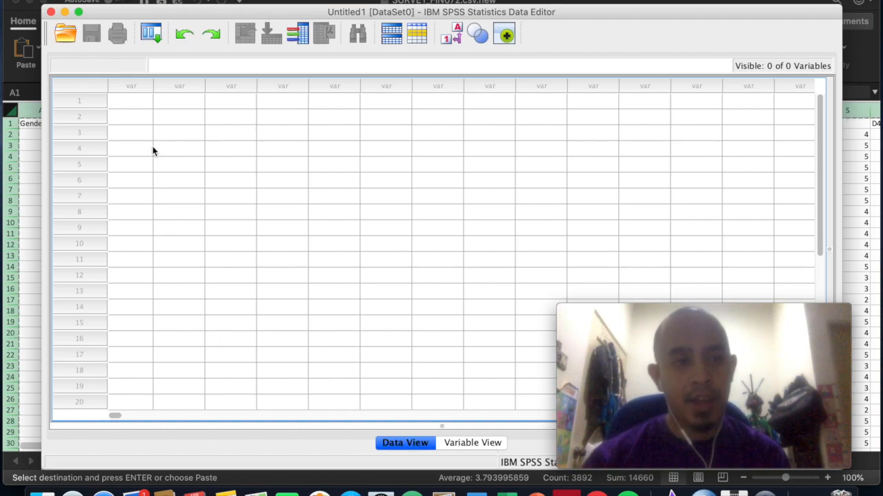
{"action": "scroll", "coordinate": [127, 104], "scroll_direction": "down", "scroll_amount": 1}
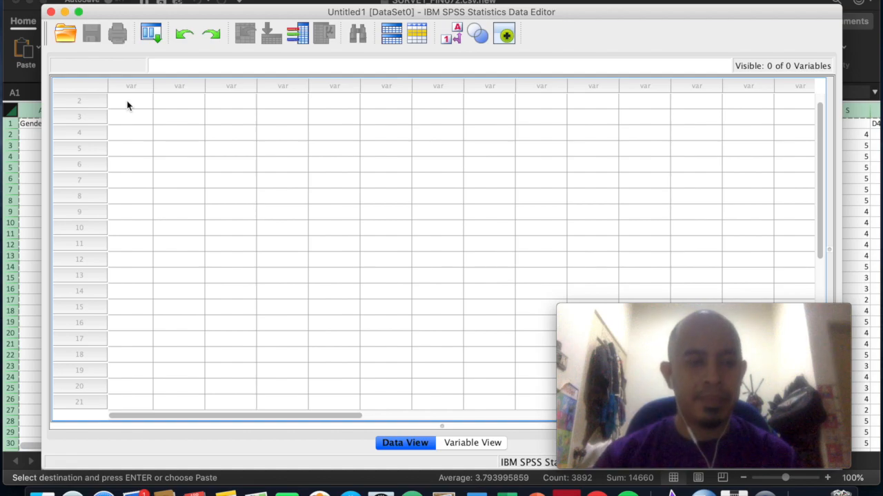
{"action": "left_click", "coordinate": [127, 105]}
{"action": "scroll", "coordinate": [127, 105], "scroll_direction": "down", "scroll_amount": 1}
{"action": "scroll", "coordinate": [126, 104], "scroll_direction": "down", "scroll_amount": 1}
{"action": "right_click", "coordinate": [127, 100]}
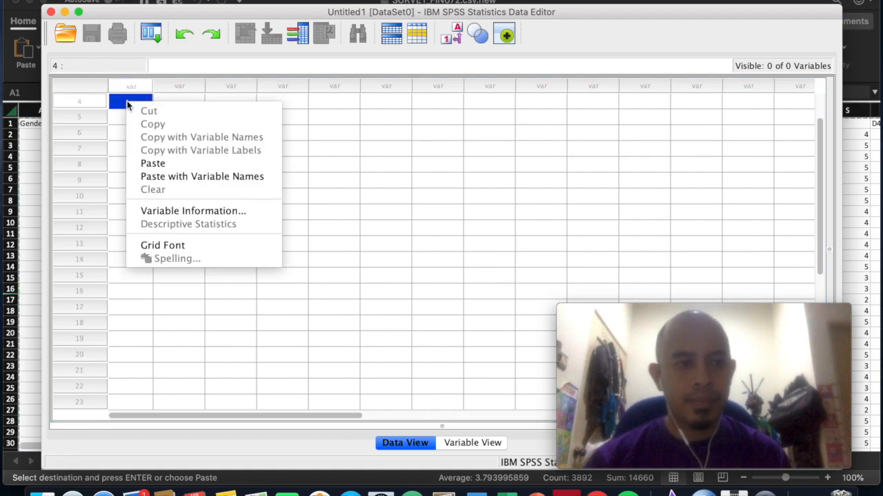
{"action": "left_click", "coordinate": [178, 177]}
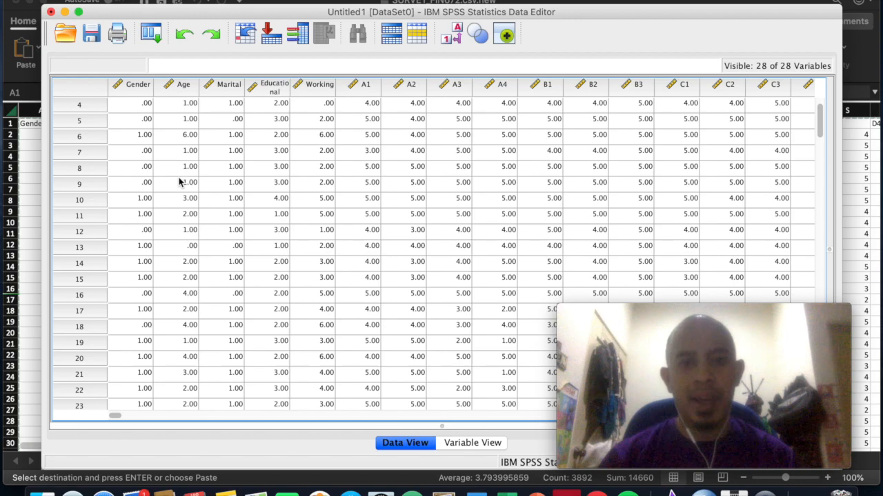
Examine the pasted dataset across its variables and the first rows above the pasted cases
{"action": "scroll", "coordinate": [179, 182], "scroll_direction": "right", "scroll_amount": 10}
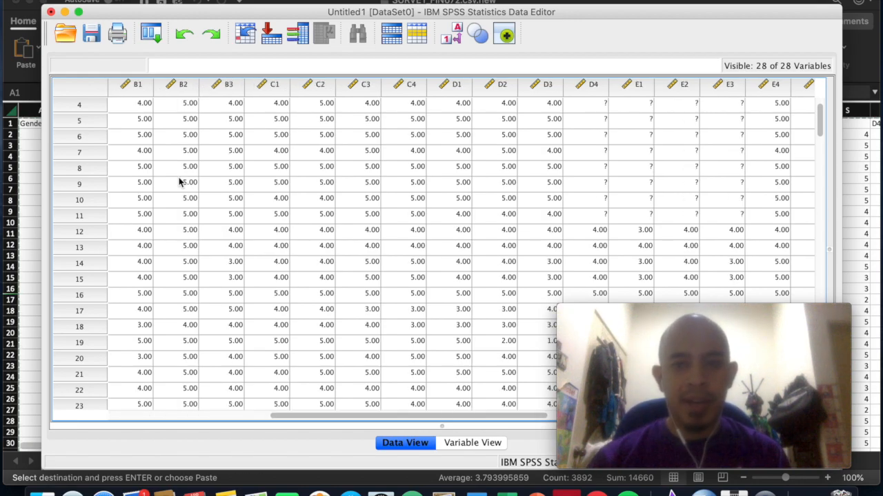
{"action": "scroll", "coordinate": [178, 180], "scroll_direction": "left", "scroll_amount": 10}
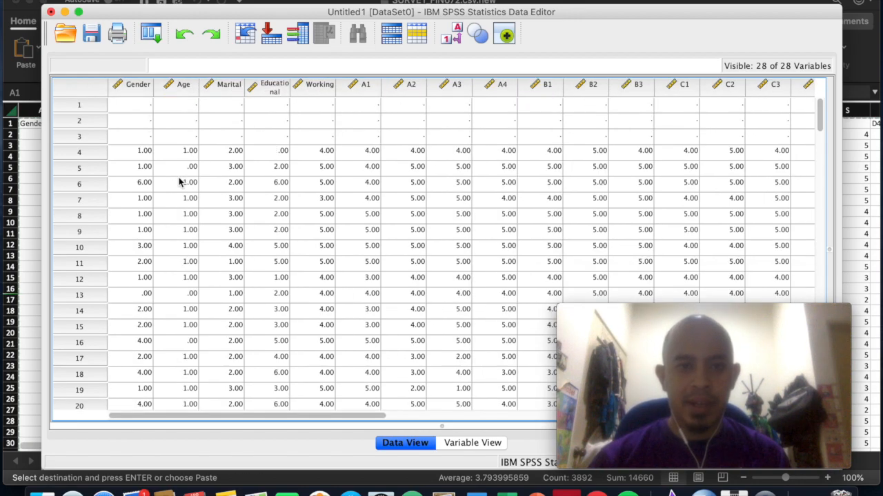
{"action": "scroll", "coordinate": [181, 200], "scroll_direction": "right", "scroll_amount": 2}
{"action": "scroll", "coordinate": [184, 211], "scroll_direction": "left", "scroll_amount": 2}
{"action": "scroll", "coordinate": [186, 218], "scroll_direction": "down", "scroll_amount": 1}
{"action": "scroll", "coordinate": [186, 218], "scroll_direction": "up", "scroll_amount": 1}
{"action": "scroll", "coordinate": [186, 218], "scroll_direction": "down", "scroll_amount": 1}
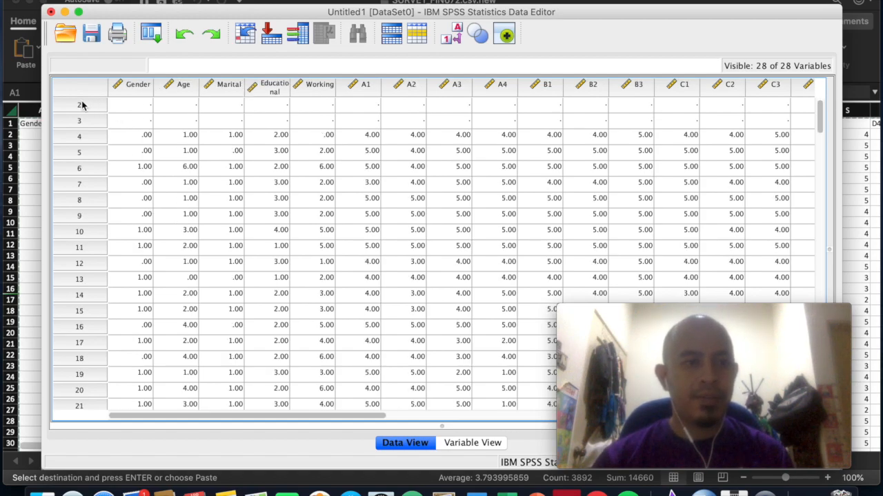
{"action": "scroll", "coordinate": [81, 105], "scroll_direction": "up", "scroll_amount": 1}
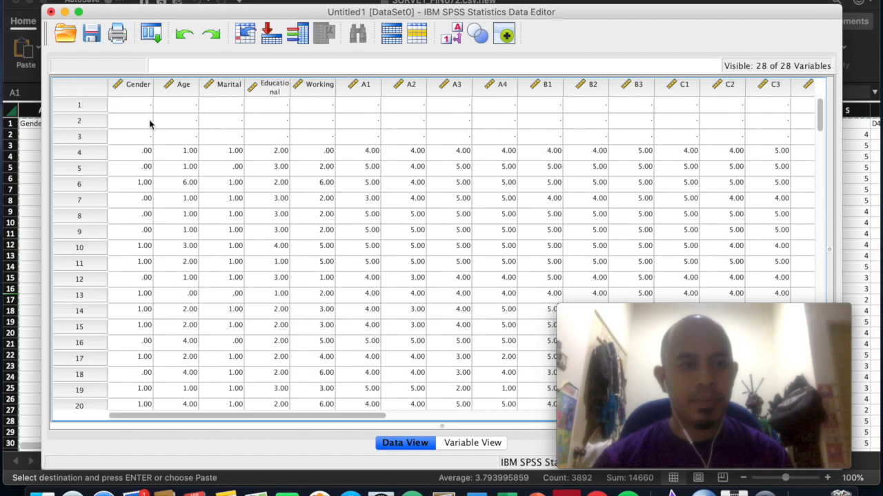
{"action": "left_click", "coordinate": [146, 142]}
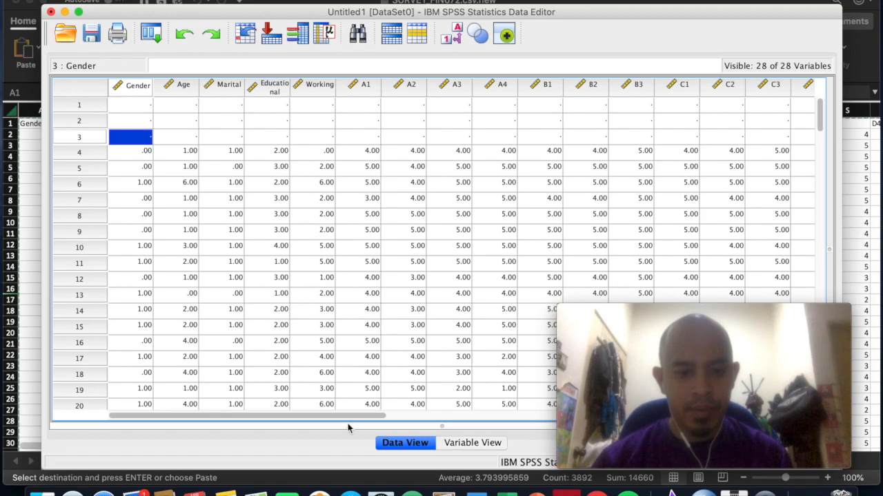
Show the variable definitions and set the measurement level of Gender to Nominal and Age to Ordinal
{"action": "left_click", "coordinate": [471, 444]}
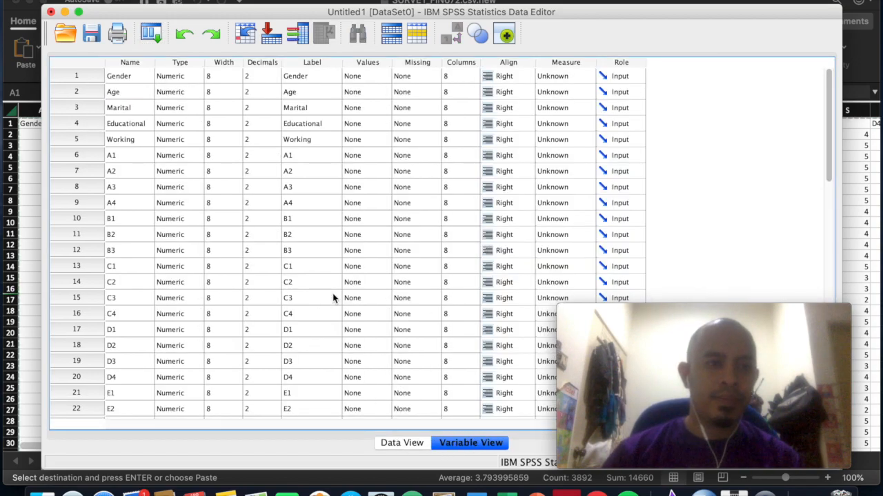
{"action": "scroll", "coordinate": [330, 286], "scroll_direction": "down", "scroll_amount": 1}
{"action": "scroll", "coordinate": [329, 287], "scroll_direction": "up", "scroll_amount": 1}
{"action": "scroll", "coordinate": [330, 287], "scroll_direction": "down", "scroll_amount": 1}
{"action": "scroll", "coordinate": [390, 269], "scroll_direction": "up", "scroll_amount": 1}
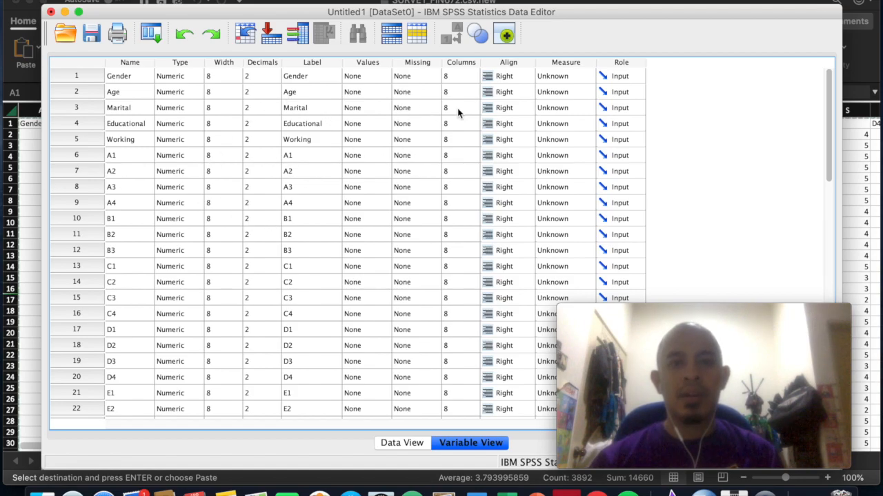
{"action": "left_click", "coordinate": [589, 76]}
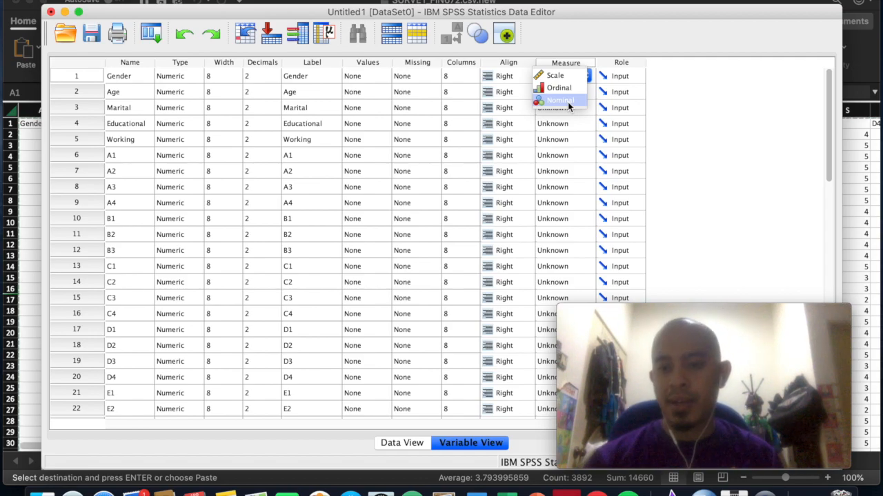
{"action": "left_click", "coordinate": [568, 102]}
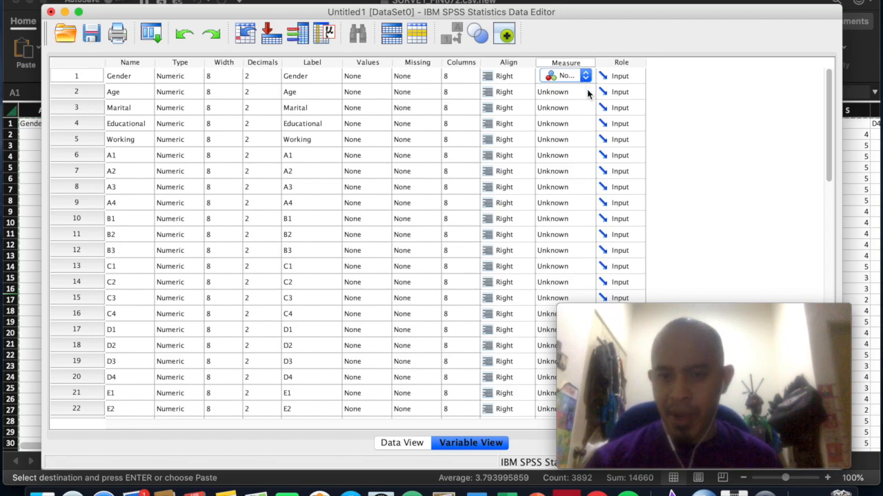
{"action": "left_click", "coordinate": [587, 89]}
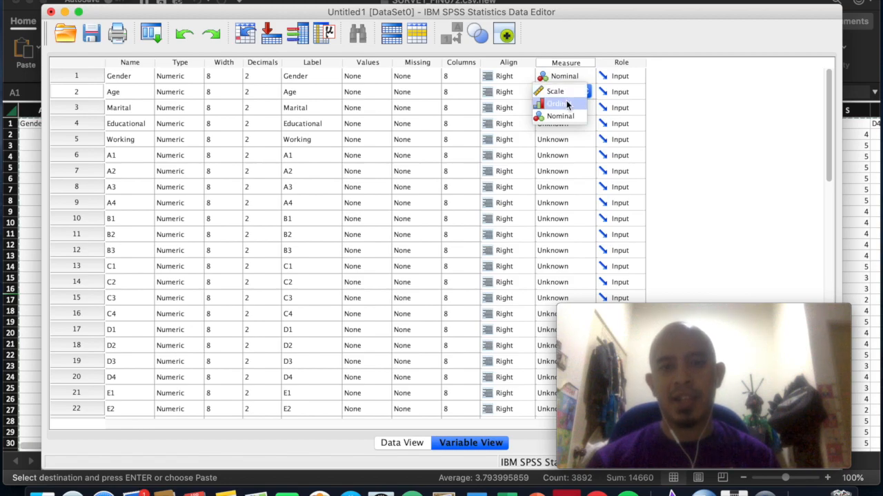
{"action": "left_click", "coordinate": [567, 103]}
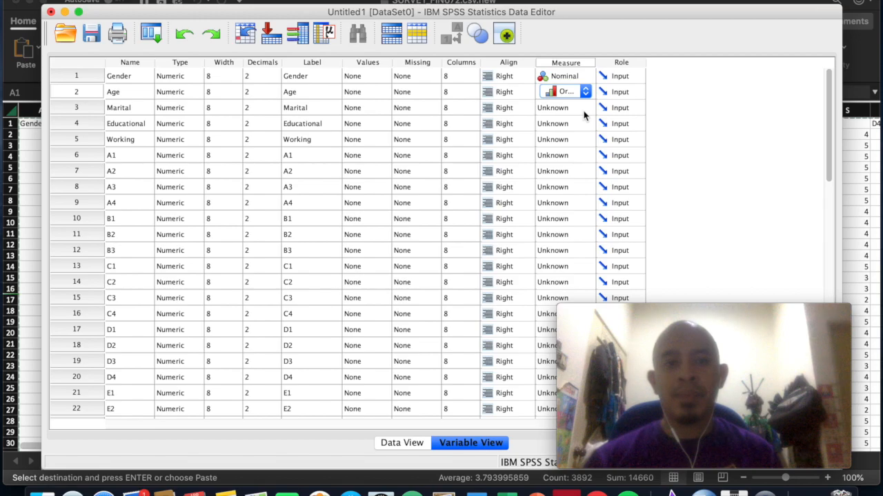
Set the measurement level of Marital to Nominal, and of Educational and Working to Ordinal
{"action": "left_click", "coordinate": [588, 110]}
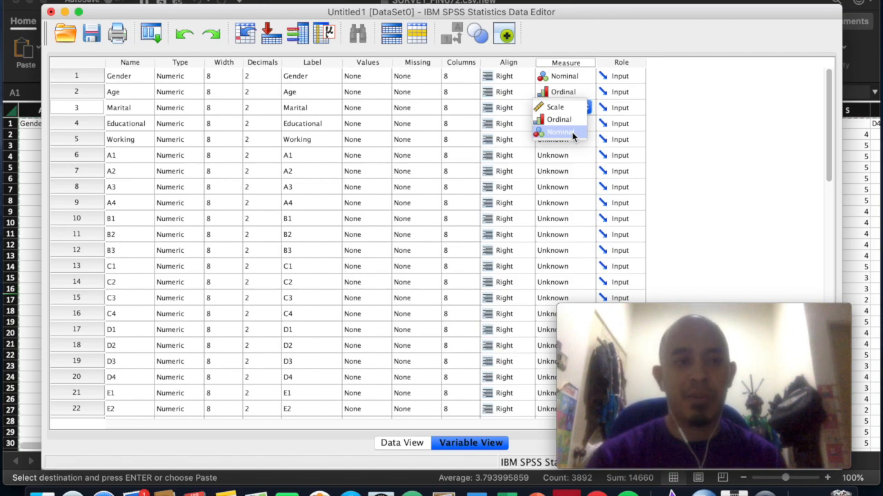
{"action": "left_click", "coordinate": [571, 134]}
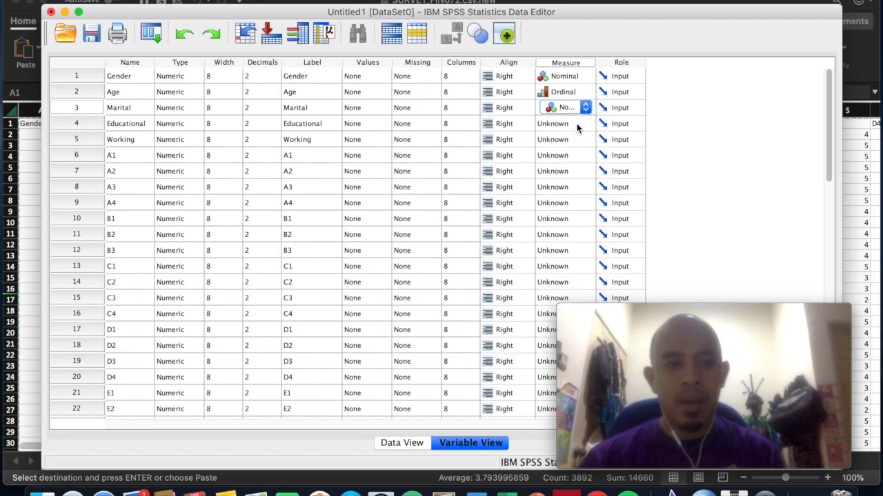
{"action": "left_click", "coordinate": [582, 121]}
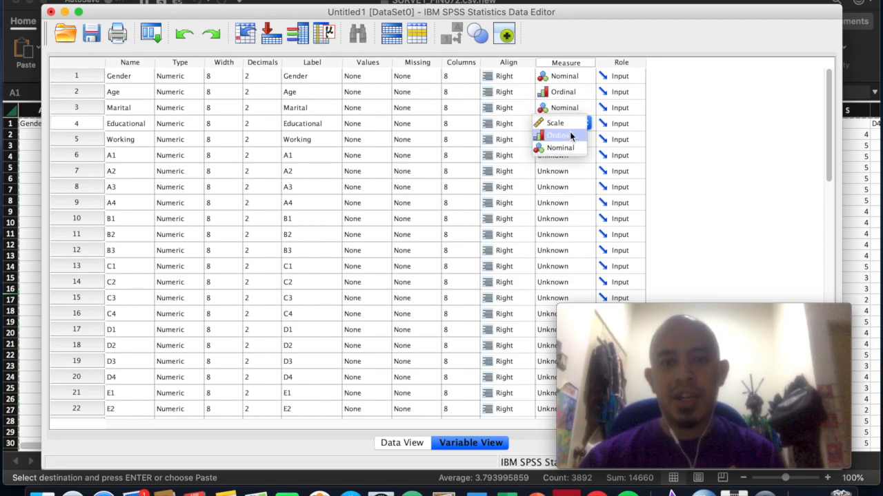
{"action": "left_click", "coordinate": [570, 137]}
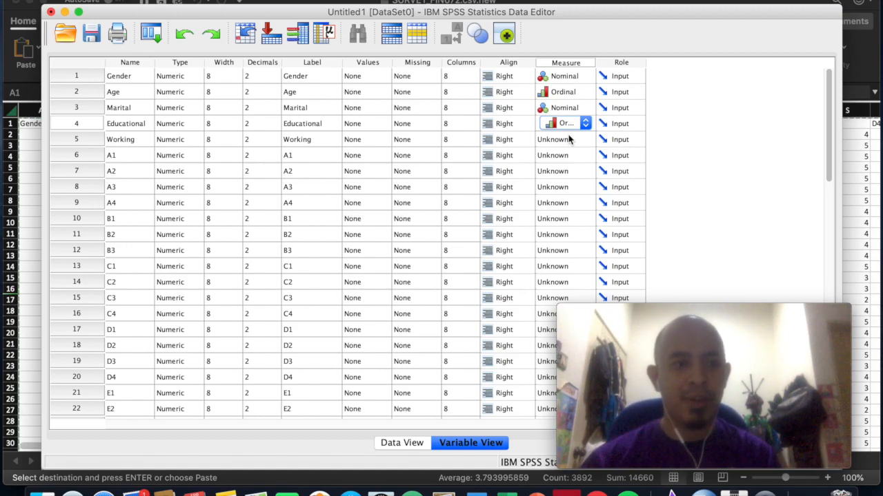
{"action": "left_click", "coordinate": [588, 141]}
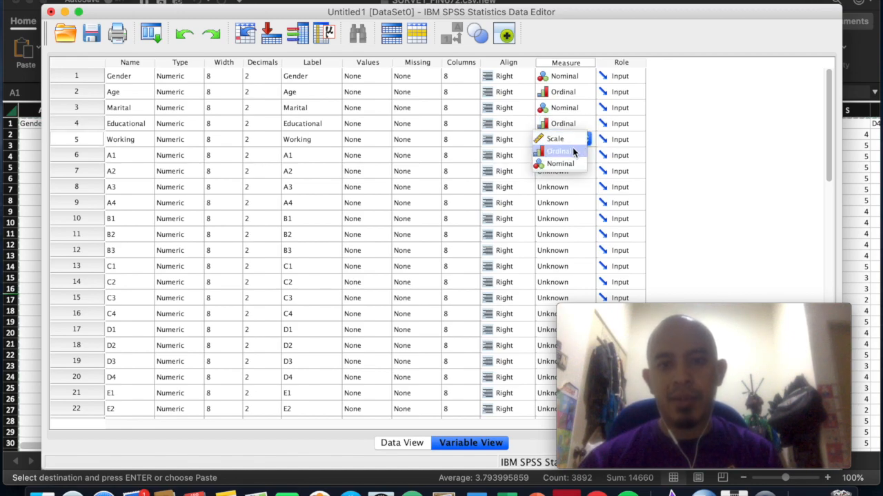
{"action": "left_click", "coordinate": [572, 151]}
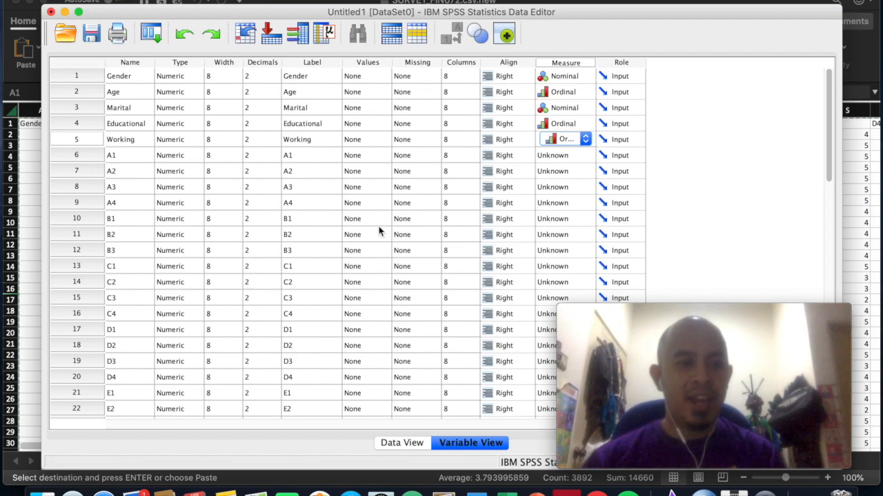
Set the measurement level of the questionnaire items A1, A2, A3 and A4 to Scale
{"action": "left_click", "coordinate": [588, 157]}
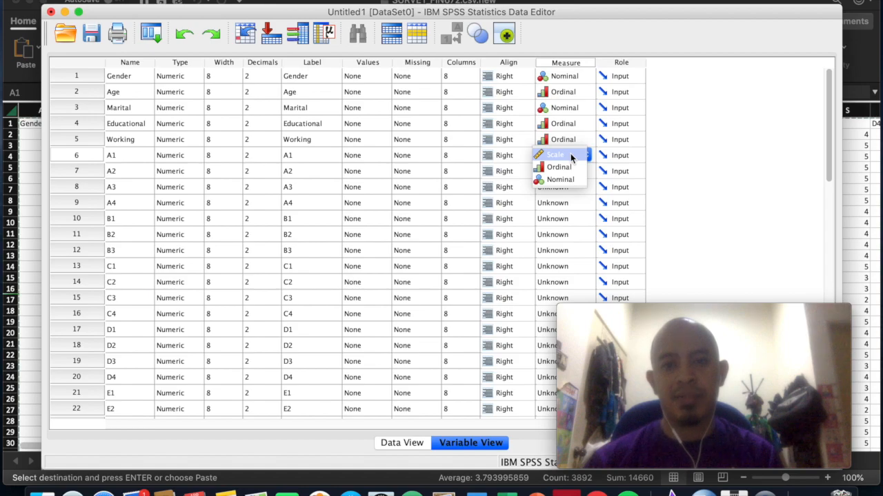
{"action": "left_click", "coordinate": [579, 156]}
{"action": "left_click", "coordinate": [587, 171]}
{"action": "left_click", "coordinate": [568, 172]}
{"action": "left_click", "coordinate": [587, 187]}
{"action": "left_click", "coordinate": [568, 188]}
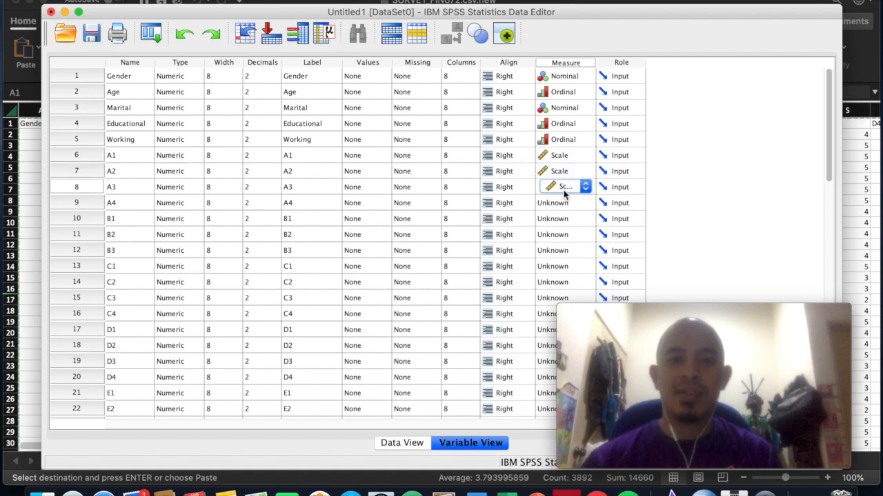
{"action": "left_click", "coordinate": [586, 202]}
{"action": "left_click", "coordinate": [560, 204]}
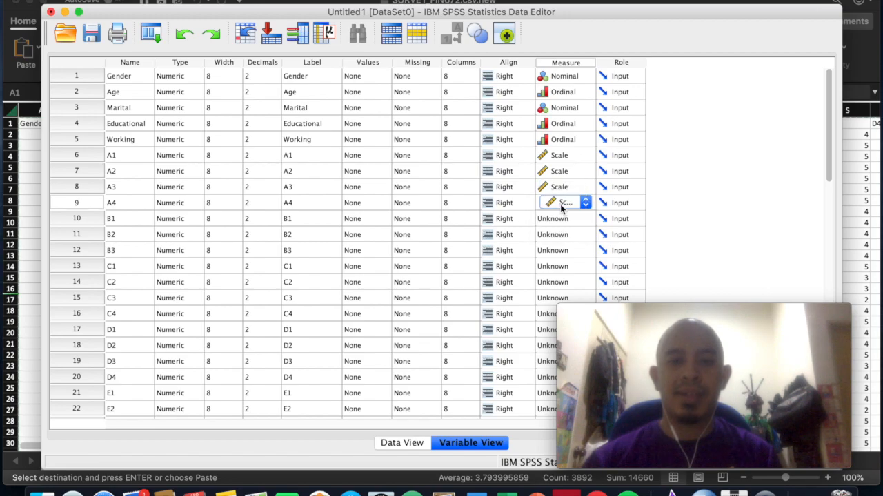
{"action": "scroll", "coordinate": [560, 204], "scroll_direction": "down", "scroll_amount": 5}
{"action": "scroll", "coordinate": [560, 205], "scroll_direction": "up", "scroll_amount": 5}
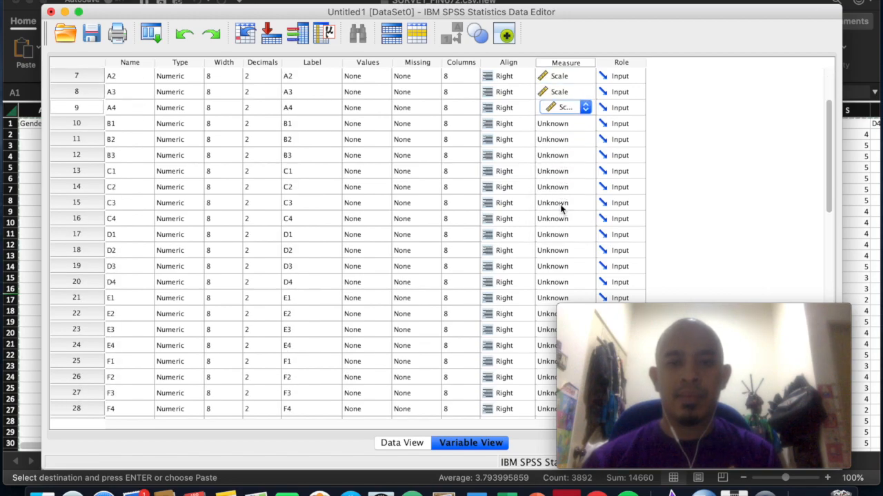
Set the measurement level of the questionnaire items B1, B2 and B3 to Scale
{"action": "left_click", "coordinate": [585, 125]}
{"action": "left_click", "coordinate": [570, 124]}
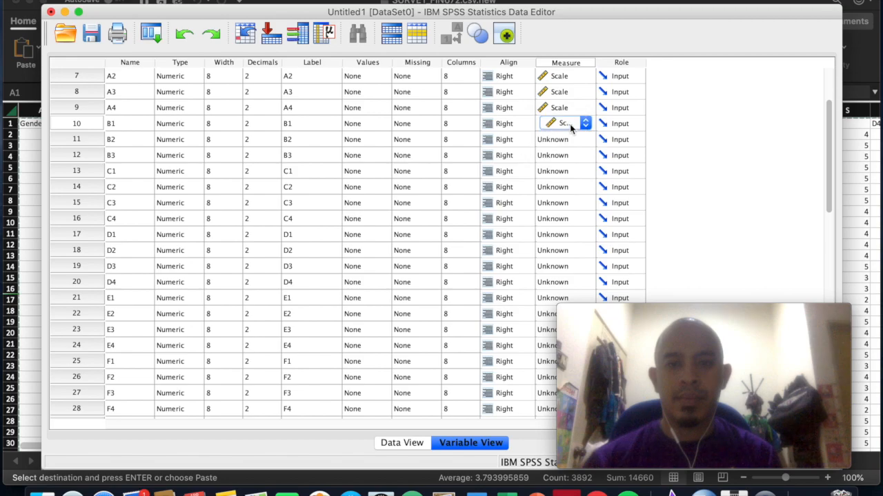
{"action": "left_click", "coordinate": [584, 140]}
{"action": "left_click", "coordinate": [568, 139]}
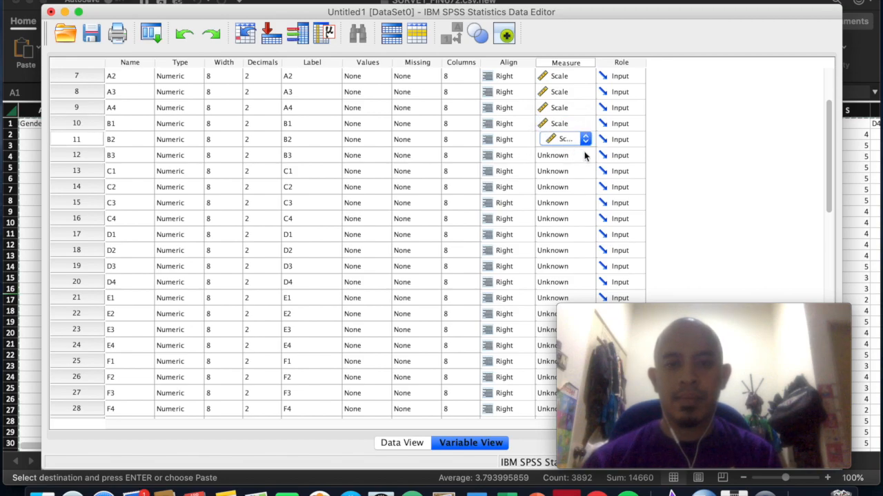
{"action": "left_click", "coordinate": [584, 156]}
{"action": "left_click", "coordinate": [567, 155]}
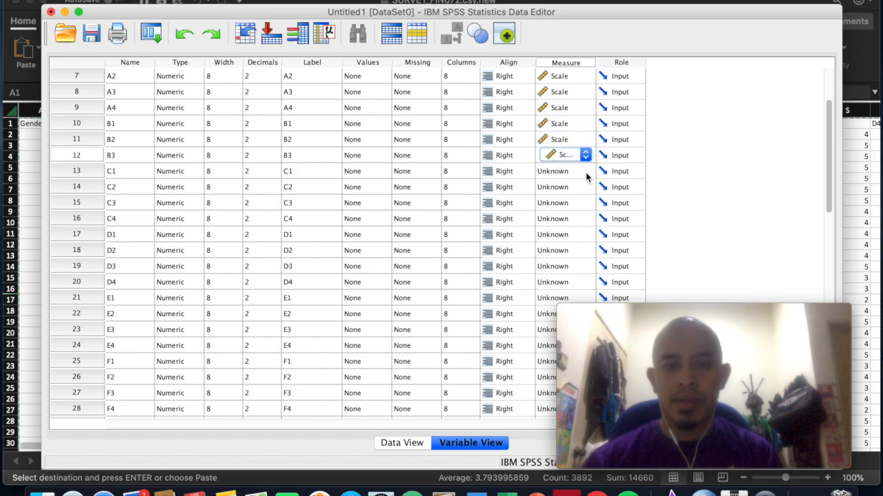
Set the measurement level of the questionnaire items C1, C2, C3 and C4 to Scale
{"action": "left_click", "coordinate": [584, 172]}
{"action": "left_click", "coordinate": [568, 172]}
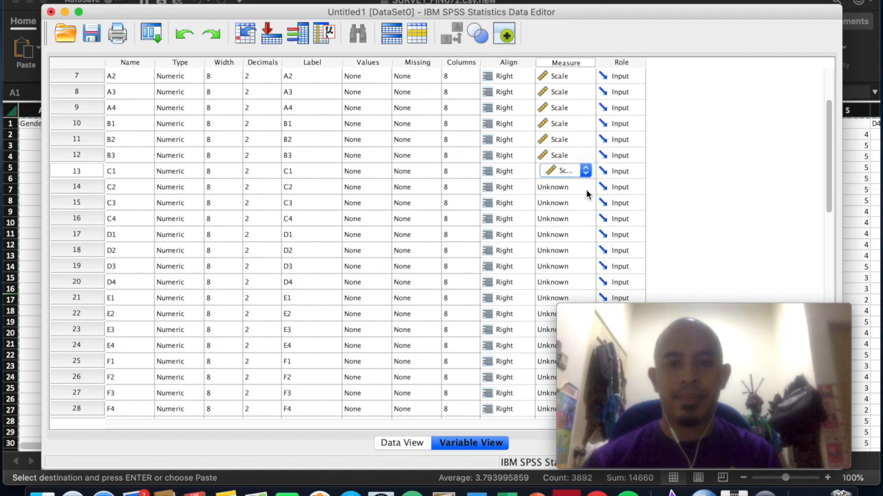
{"action": "left_click", "coordinate": [585, 188]}
{"action": "left_click", "coordinate": [568, 187]}
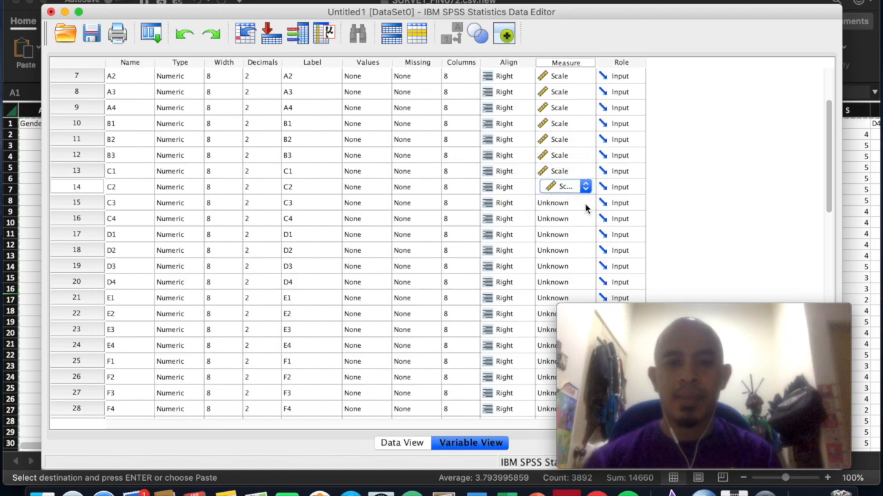
{"action": "left_click", "coordinate": [585, 203]}
{"action": "left_click", "coordinate": [567, 203]}
{"action": "left_click", "coordinate": [585, 203]}
{"action": "left_click", "coordinate": [586, 218]}
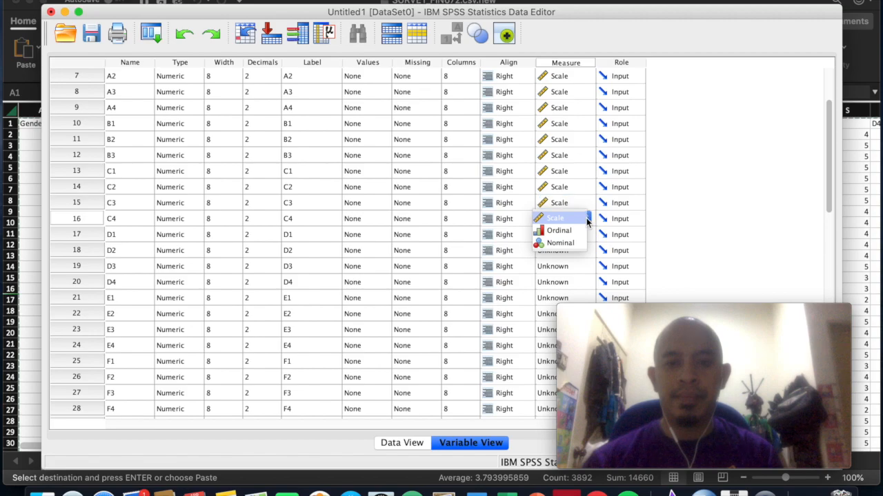
{"action": "left_click", "coordinate": [572, 219]}
Set the measurement level of the questionnaire items D1, D2, D3 and D4 to Scale
{"action": "left_click", "coordinate": [586, 235]}
{"action": "left_click", "coordinate": [568, 235]}
{"action": "left_click", "coordinate": [586, 251]}
{"action": "left_click", "coordinate": [568, 251]}
{"action": "scroll", "coordinate": [579, 220], "scroll_direction": "down", "scroll_amount": 5}
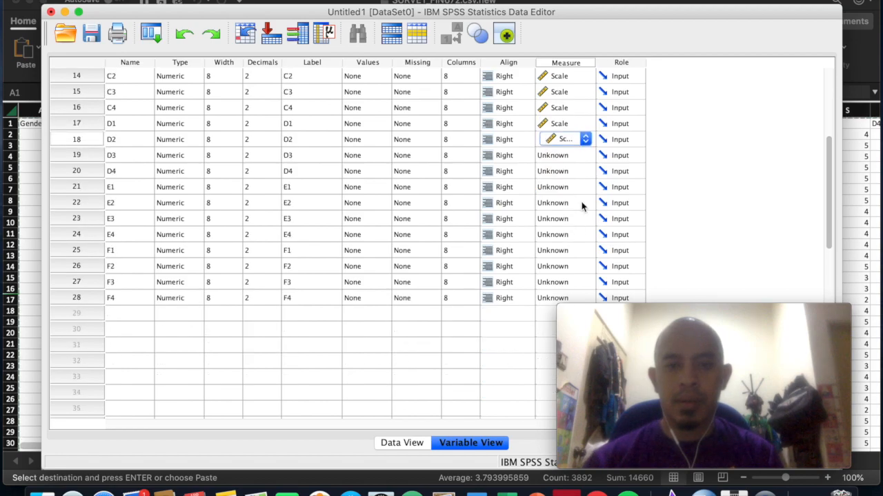
{"action": "left_click", "coordinate": [586, 155]}
{"action": "left_click", "coordinate": [586, 156]}
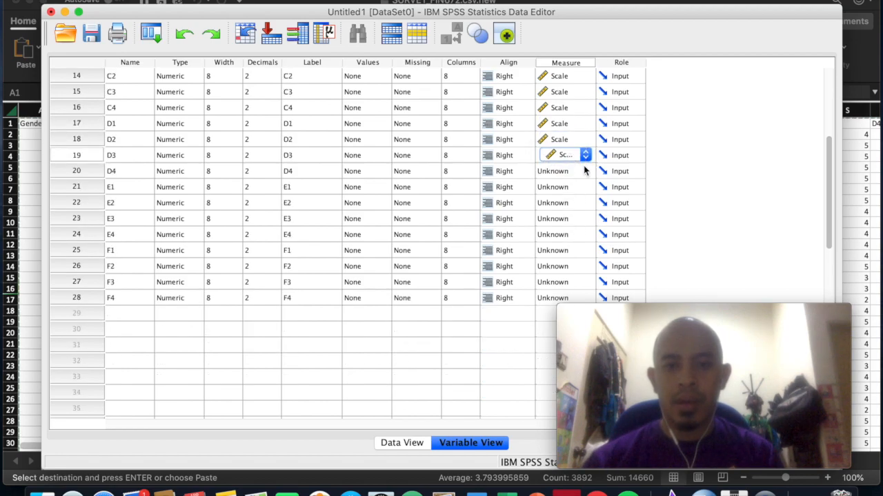
{"action": "left_click", "coordinate": [586, 171]}
{"action": "left_click", "coordinate": [575, 172]}
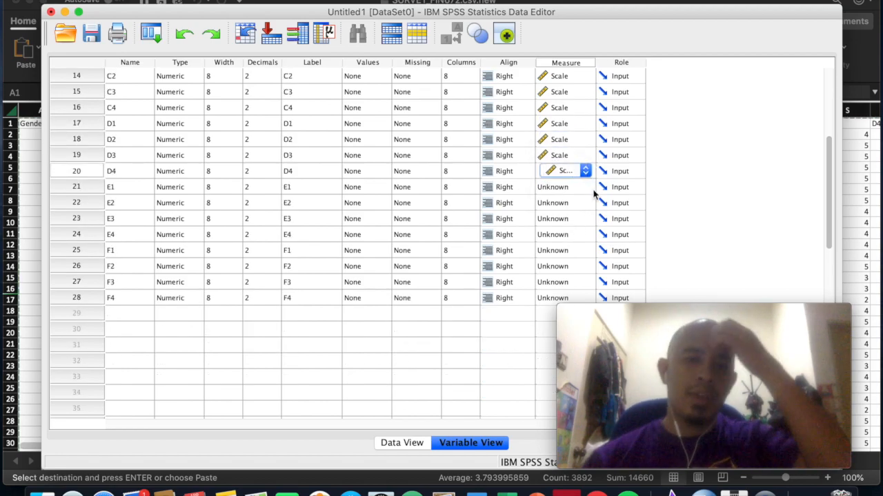
Set the measurement level of the questionnaire items E1, E2, E3 and E4 to Scale
{"action": "left_click", "coordinate": [587, 187]}
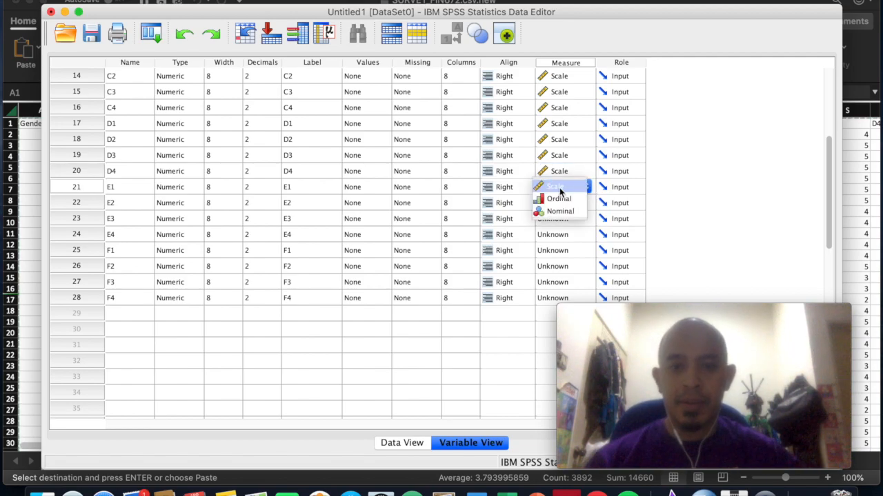
{"action": "left_click", "coordinate": [559, 190]}
{"action": "left_click", "coordinate": [585, 202]}
{"action": "left_click", "coordinate": [567, 205]}
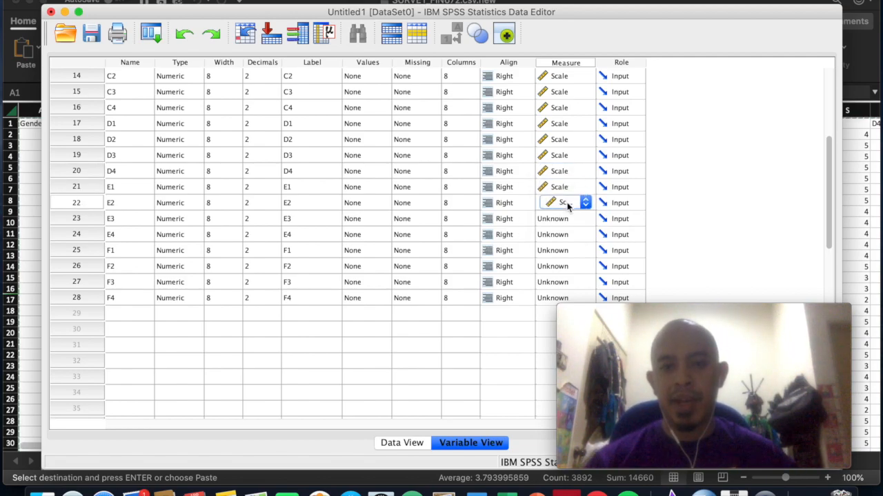
{"action": "left_click", "coordinate": [587, 219]}
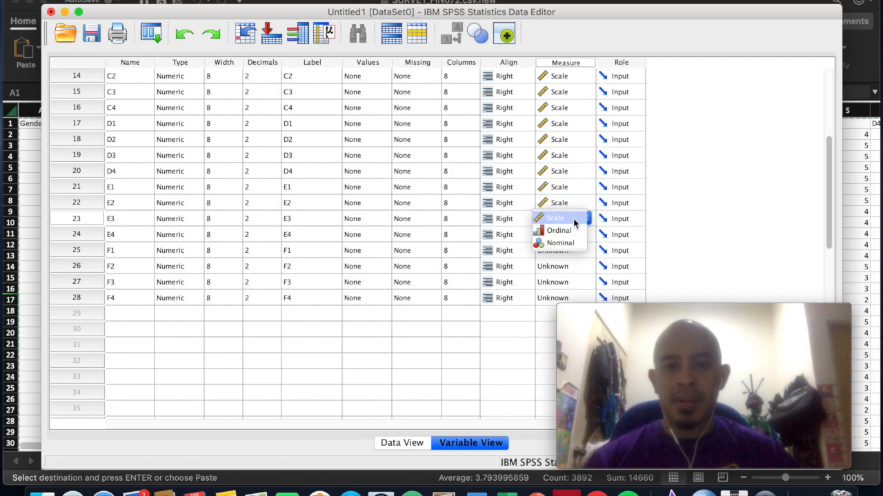
{"action": "left_click", "coordinate": [573, 219]}
{"action": "left_click", "coordinate": [583, 233]}
{"action": "left_click", "coordinate": [570, 235]}
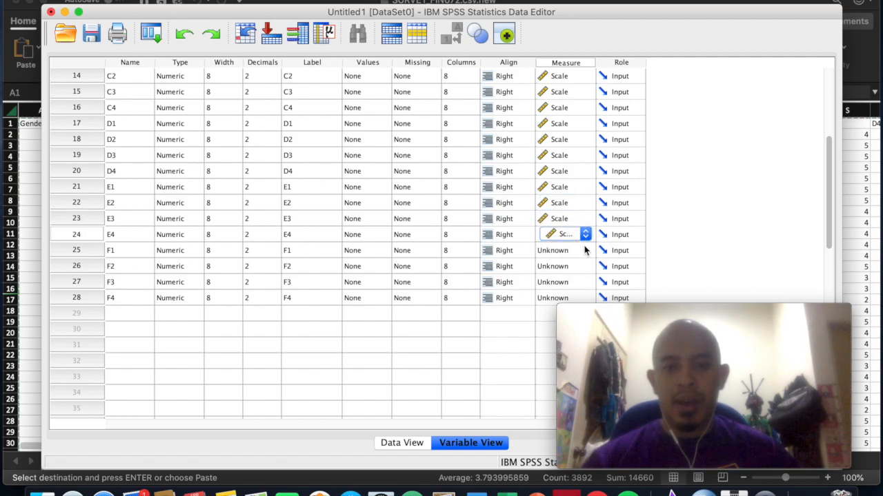
Set the measurement level of the questionnaire items F1, F2, F3 and F4 to Scale
{"action": "left_click", "coordinate": [584, 248]}
{"action": "left_click", "coordinate": [563, 251]}
{"action": "left_click", "coordinate": [585, 267]}
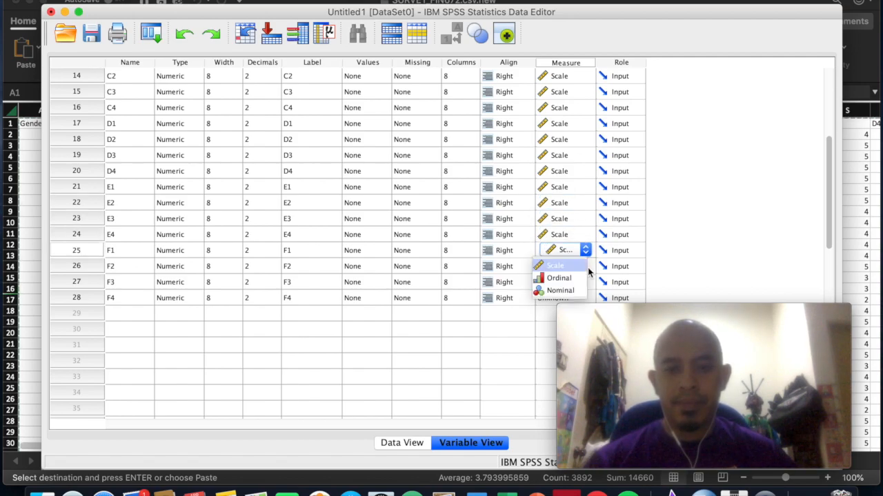
{"action": "left_click", "coordinate": [569, 266]}
{"action": "left_click", "coordinate": [585, 282]}
{"action": "left_click", "coordinate": [566, 283]}
{"action": "left_click", "coordinate": [585, 297]}
{"action": "left_click", "coordinate": [568, 299]}
{"action": "left_click", "coordinate": [406, 381]}
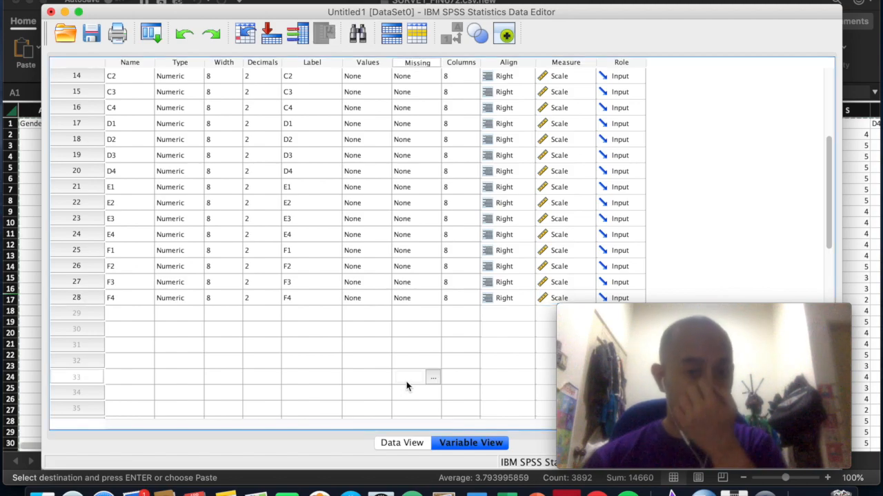
Review the measurement levels of all variables from Gender to F4
{"action": "scroll", "coordinate": [406, 382], "scroll_direction": "up", "scroll_amount": 5}
{"action": "scroll", "coordinate": [406, 387], "scroll_direction": "down", "scroll_amount": 3}
{"action": "scroll", "coordinate": [406, 387], "scroll_direction": "up", "scroll_amount": 3}
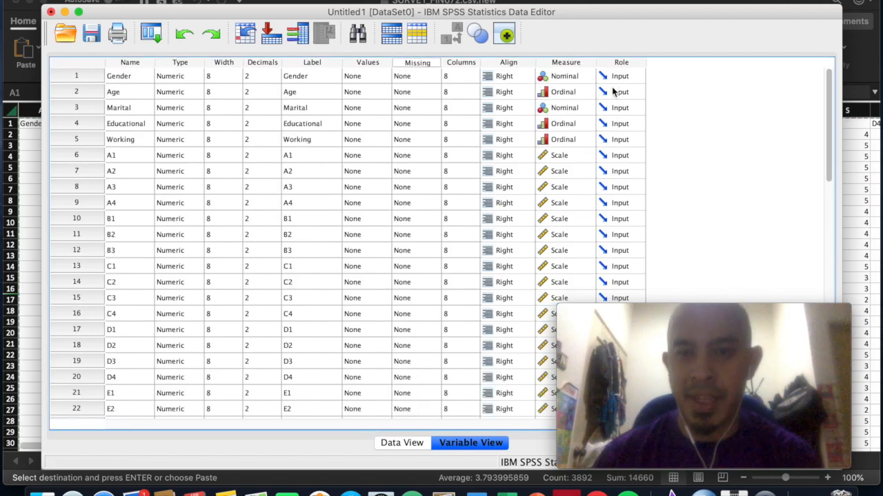
{"action": "scroll", "coordinate": [510, 216], "scroll_direction": "down", "scroll_amount": 5}
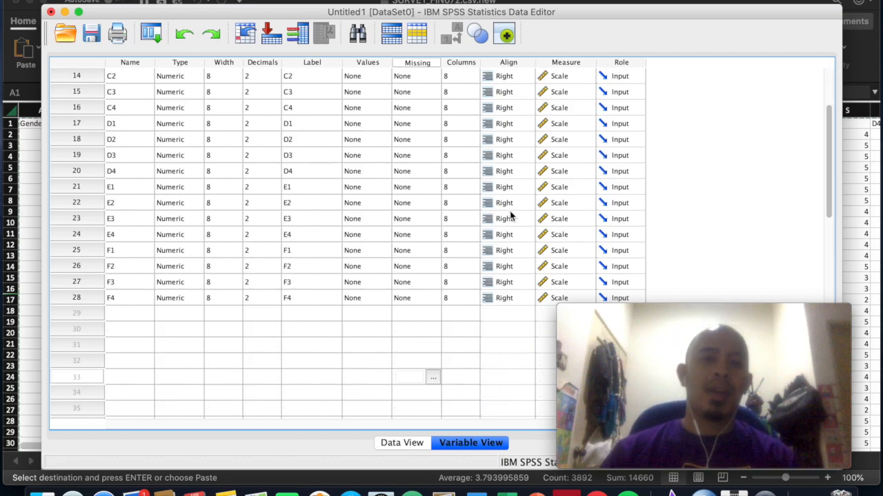
{"action": "scroll", "coordinate": [511, 216], "scroll_direction": "up", "scroll_amount": 5}
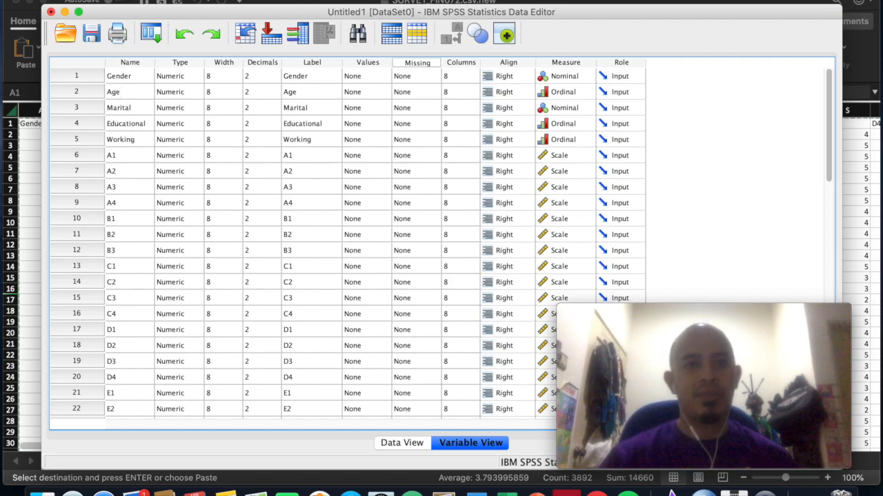
Start a Frequencies analysis with Gender, Age, Marital, Educational and Working as the analysed variables
{"action": "left_click", "coordinate": [325, 0]}
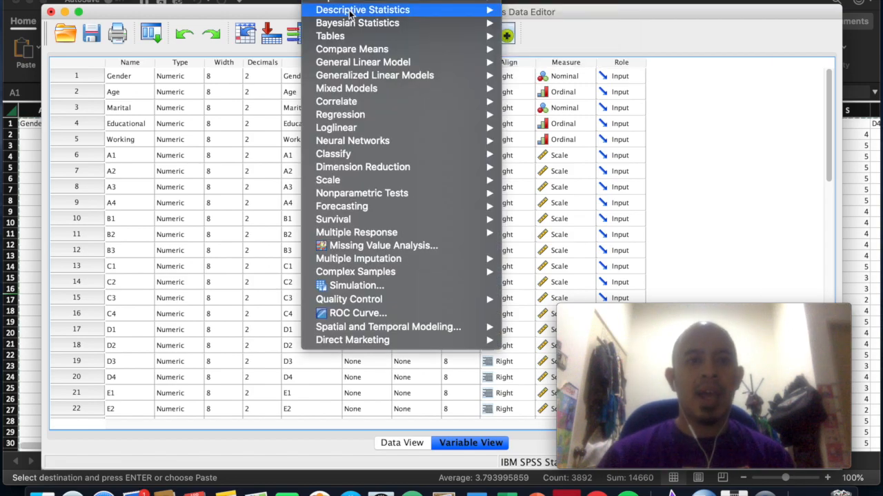
{"action": "mouse_move", "coordinate": [350, 14]}
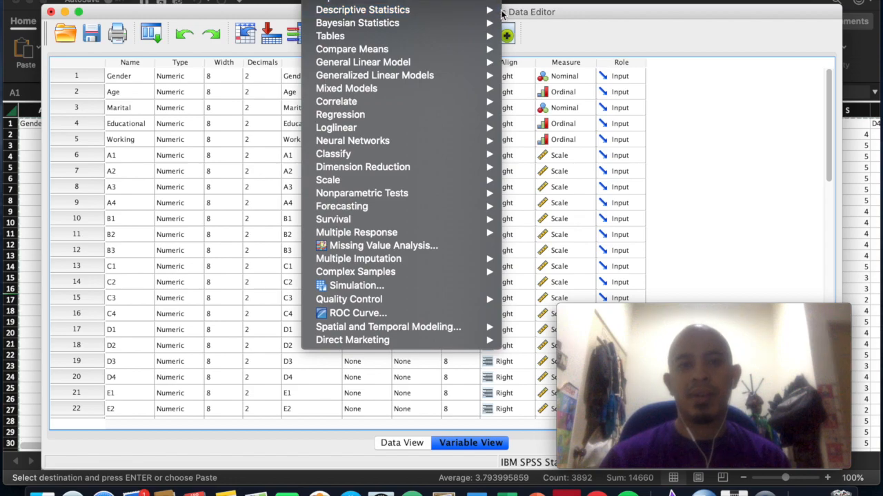
{"action": "mouse_move", "coordinate": [501, 11]}
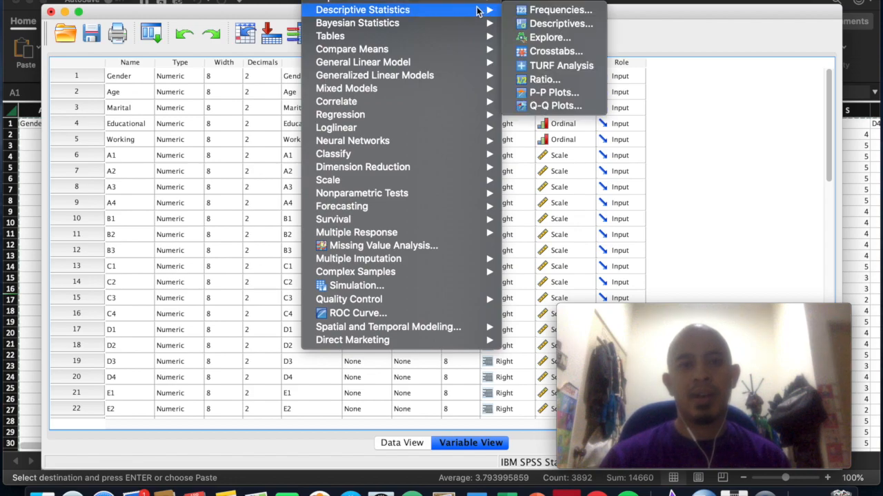
{"action": "left_click", "coordinate": [556, 10]}
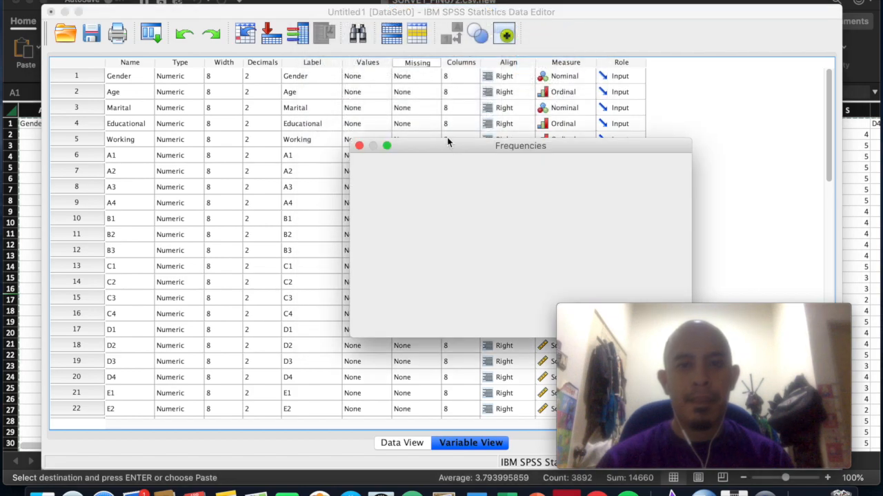
{"action": "left_click_drag", "start_coordinate": [535, 148], "coordinate": [380, 86]}
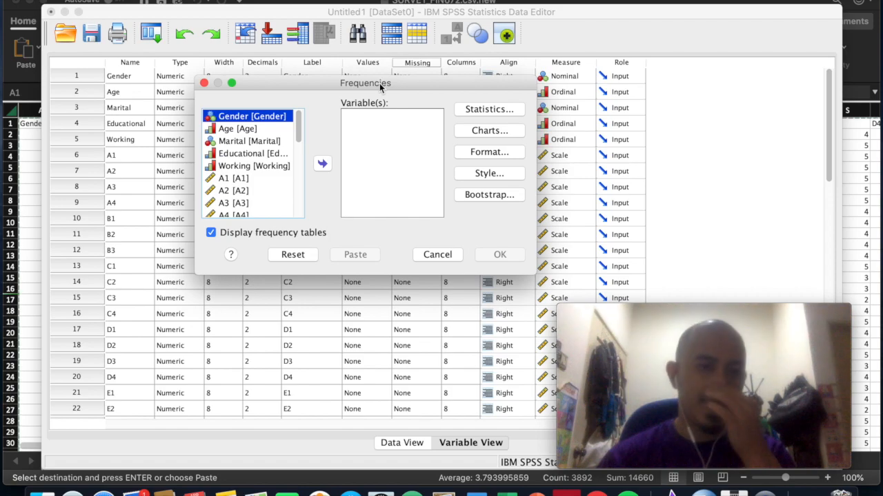
{"action": "left_click", "coordinate": [322, 163]}
{"action": "left_click", "coordinate": [244, 126]}
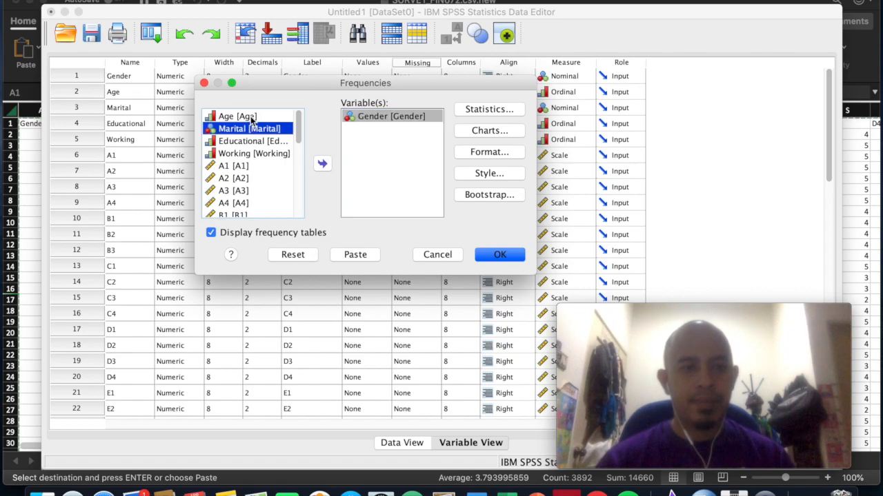
{"action": "left_click", "coordinate": [245, 115]}
{"action": "left_click", "coordinate": [322, 164]}
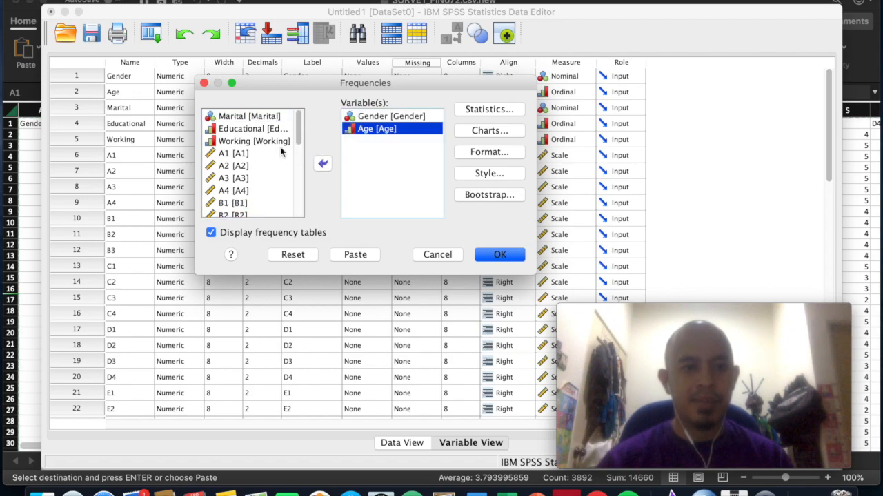
{"action": "left_click", "coordinate": [244, 117]}
{"action": "left_click", "coordinate": [322, 163]}
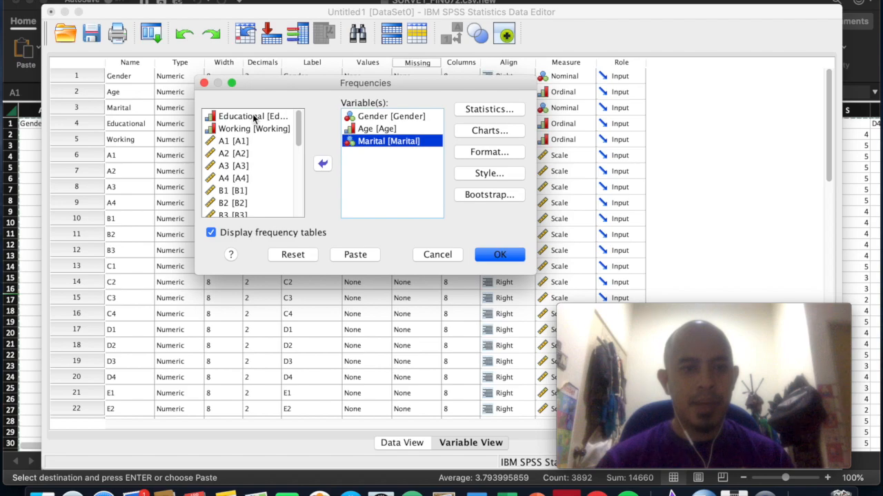
{"action": "left_click", "coordinate": [253, 117]}
{"action": "left_click", "coordinate": [322, 164]}
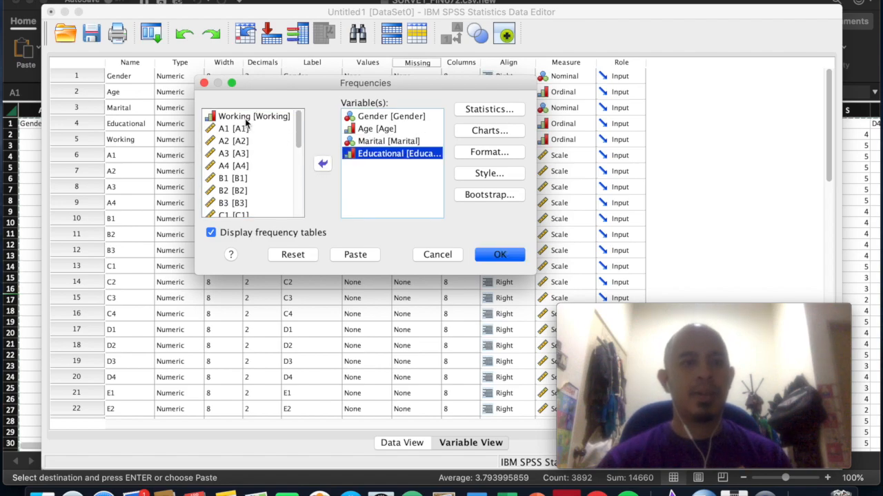
{"action": "left_click", "coordinate": [248, 117]}
{"action": "left_click", "coordinate": [322, 163]}
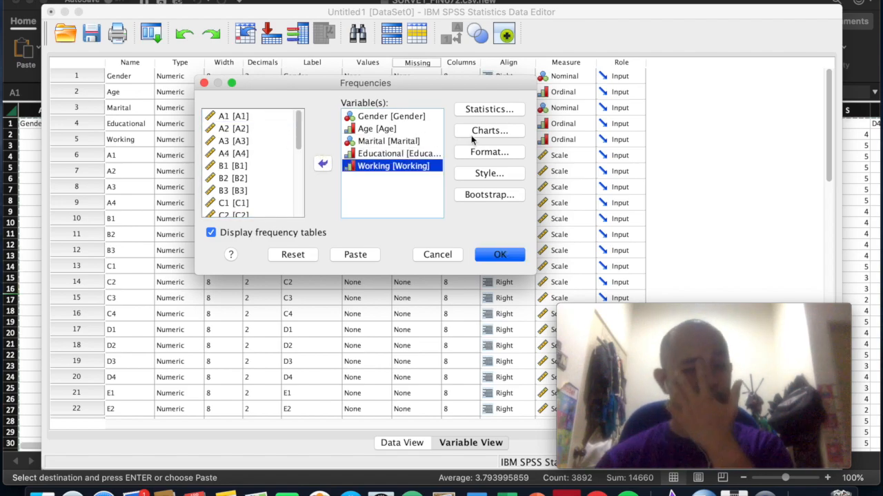
Include the mean, standard deviation, variance, minimum and maximum in the Frequencies statistics
{"action": "left_click", "coordinate": [483, 109]}
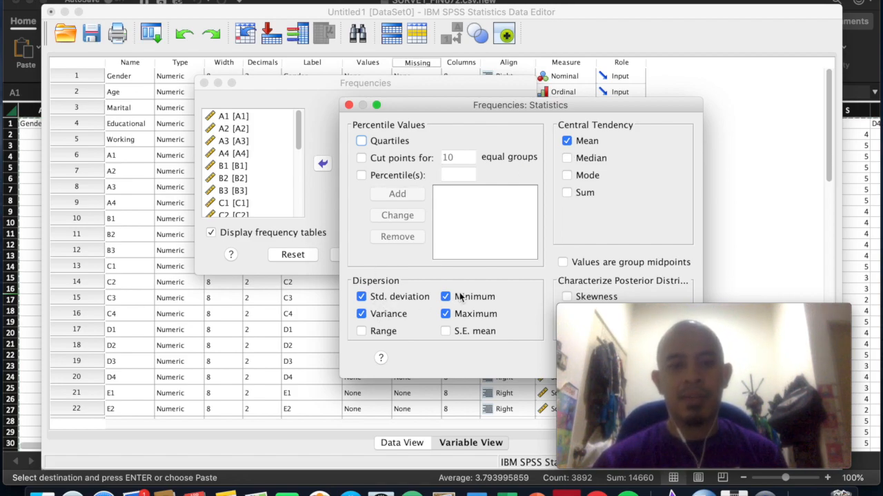
{"action": "left_click_drag", "start_coordinate": [434, 105], "coordinate": [284, 64]}
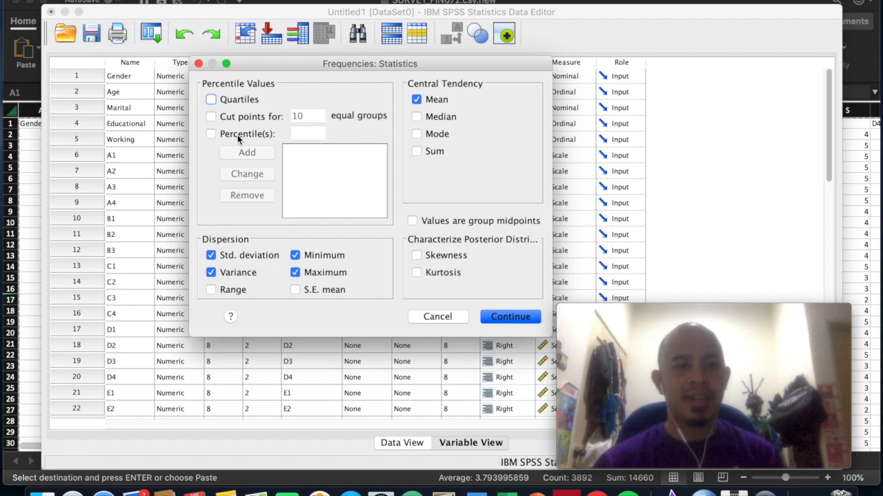
{"action": "left_click", "coordinate": [508, 318]}
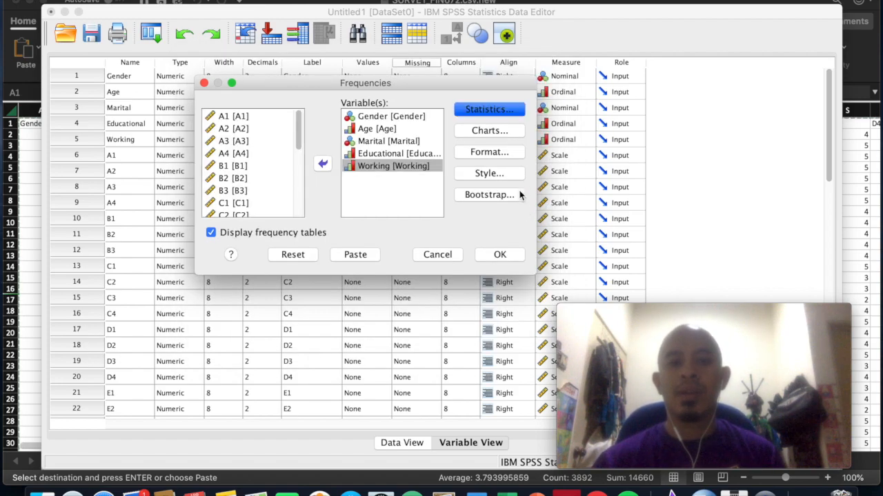
Use bar charts with frequencies as the chart values and run the Frequencies analysis, showing its output from the start
{"action": "left_click", "coordinate": [484, 135]}
{"action": "left_click", "coordinate": [483, 133]}
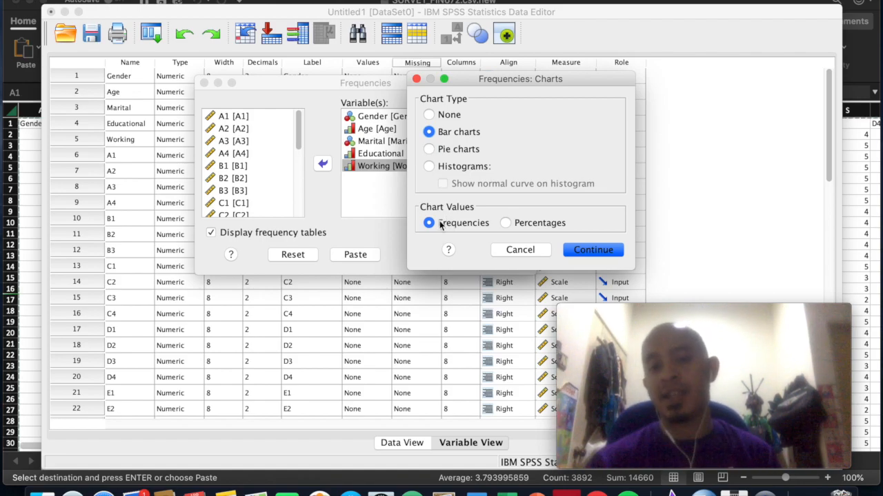
{"action": "left_click", "coordinate": [584, 251]}
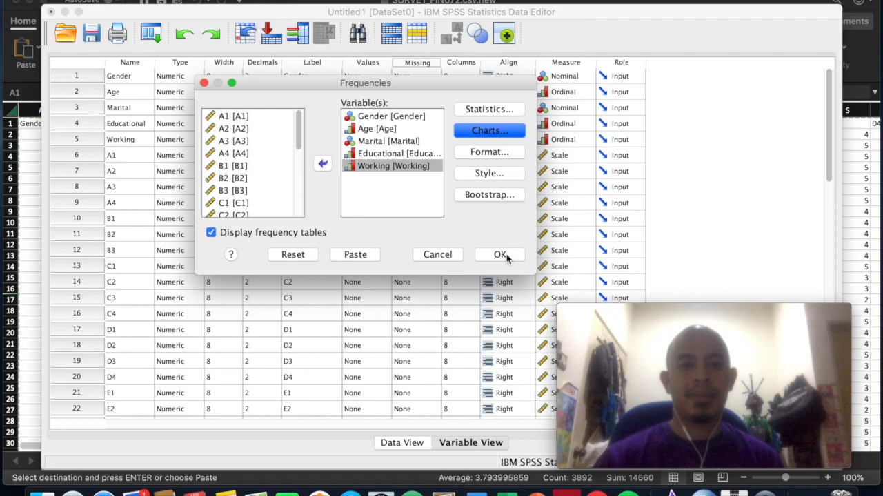
{"action": "left_click", "coordinate": [501, 256]}
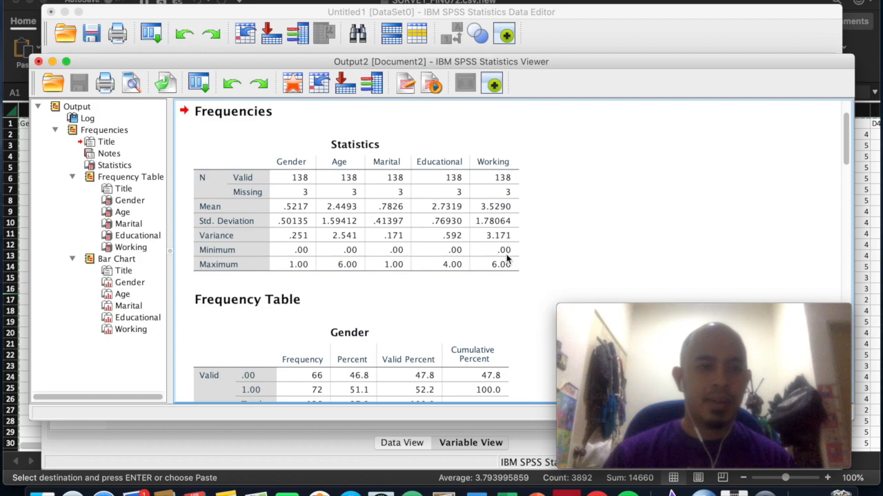
{"action": "scroll", "coordinate": [638, 145], "scroll_direction": "up", "scroll_amount": 2}
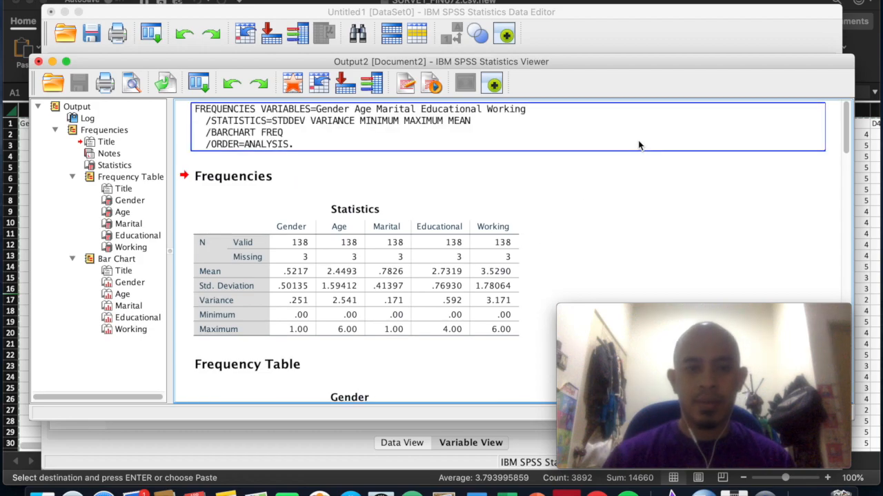
Examine the Statistics table's valid and missing counts, mean, standard deviation, variance, minimum and maximum for the five demographic variables
{"action": "scroll", "coordinate": [639, 144], "scroll_direction": "down", "scroll_amount": 5}
{"action": "scroll", "coordinate": [638, 145], "scroll_direction": "up", "scroll_amount": 3}
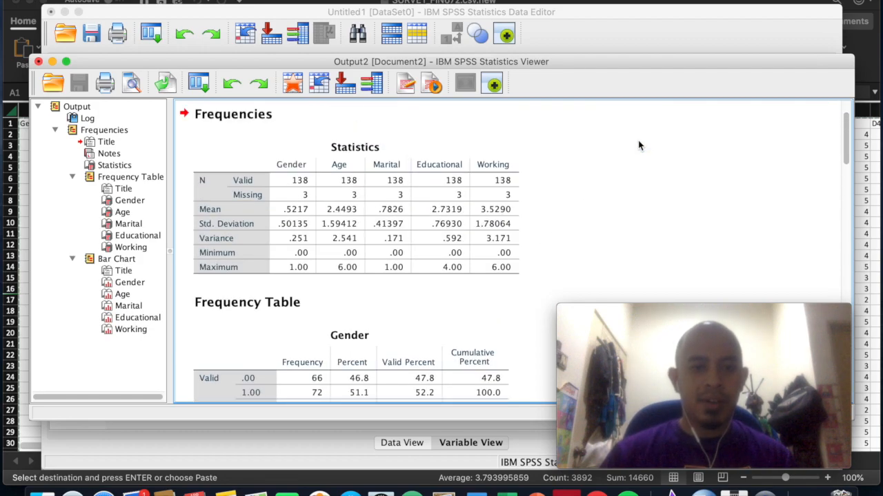
{"action": "scroll", "coordinate": [639, 144], "scroll_direction": "down", "scroll_amount": 1}
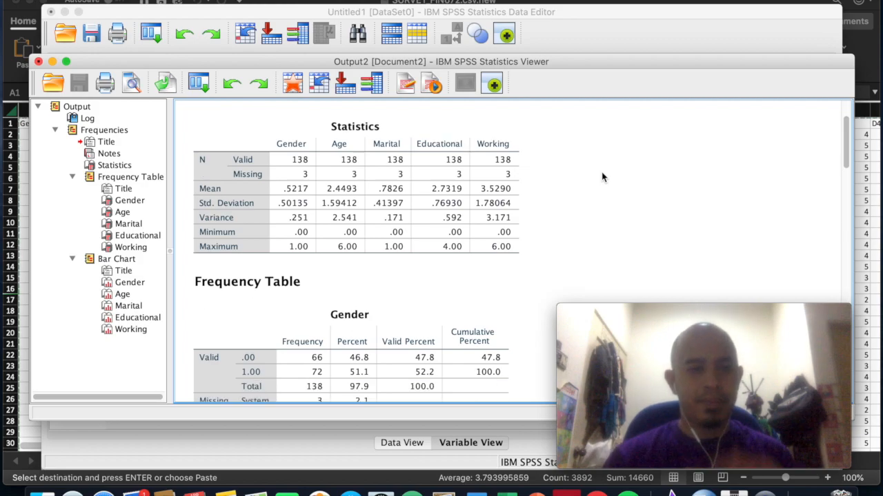
{"action": "scroll", "coordinate": [602, 177], "scroll_direction": "up", "scroll_amount": 3}
{"action": "scroll", "coordinate": [602, 177], "scroll_direction": "down", "scroll_amount": 1}
{"action": "scroll", "coordinate": [601, 177], "scroll_direction": "down", "scroll_amount": 3}
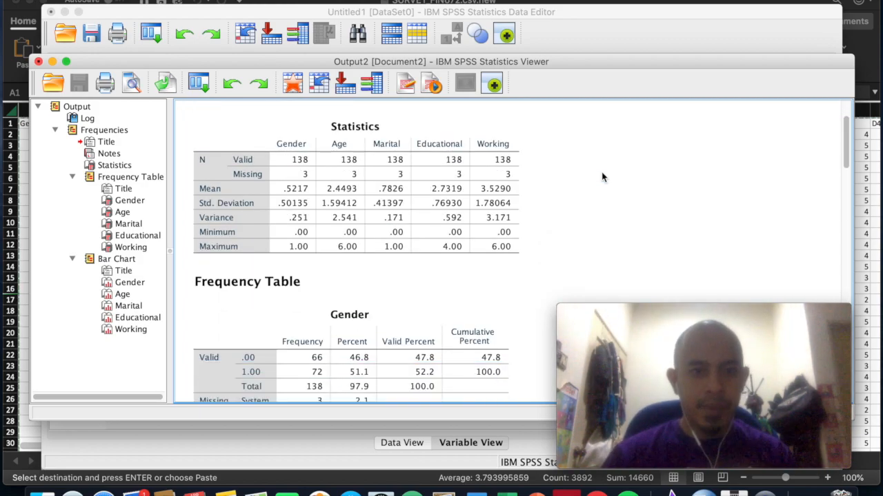
{"action": "left_click", "coordinate": [332, 130]}
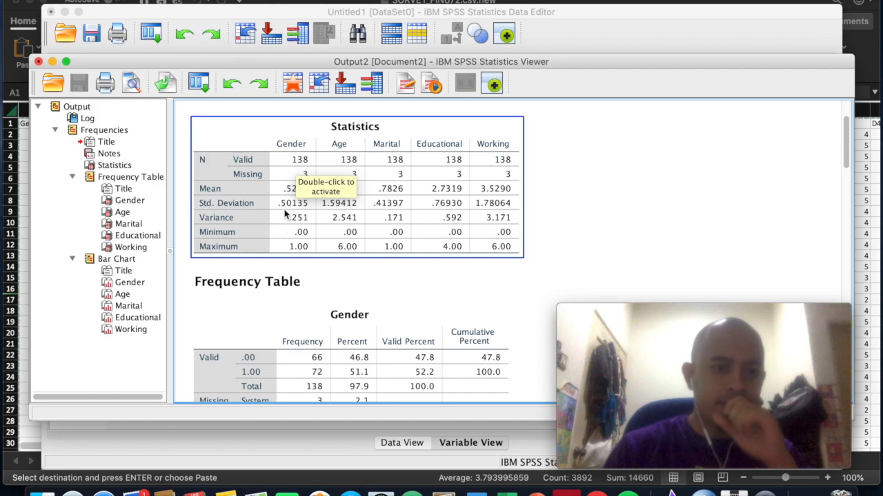
{"action": "left_click", "coordinate": [369, 235]}
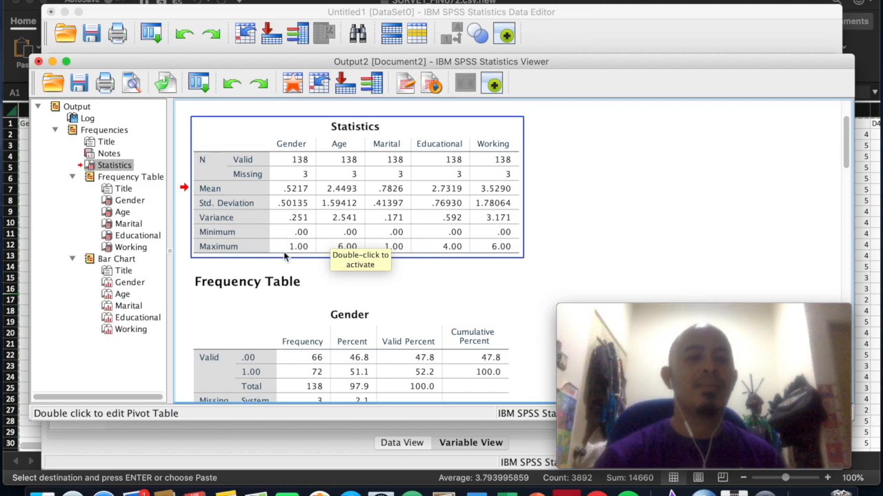
{"action": "key", "text": "Down"}
{"action": "key", "text": "Down"}
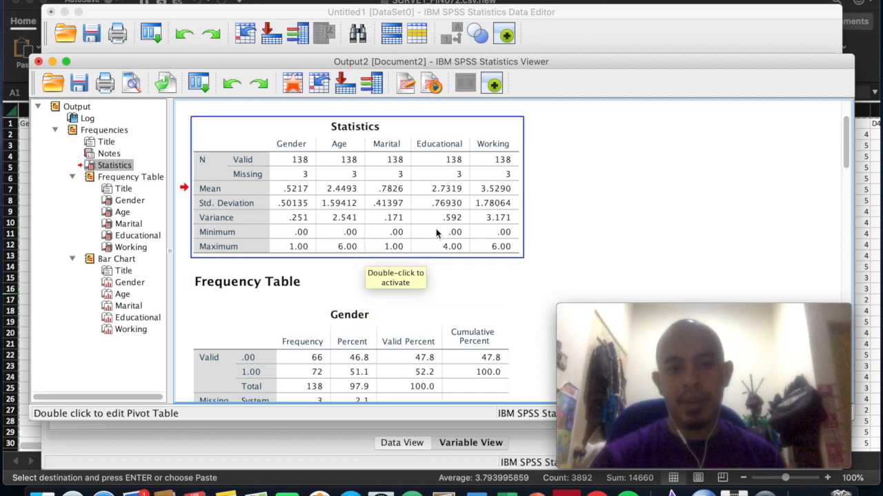